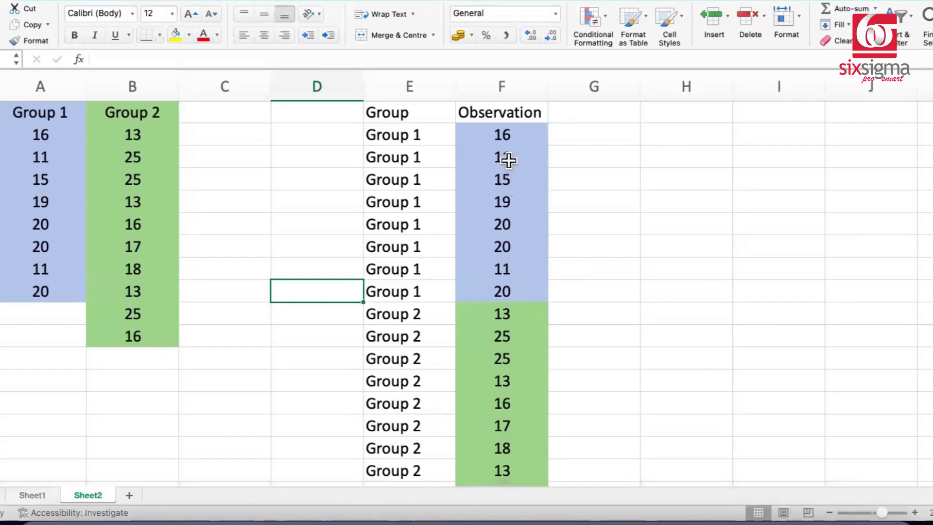
# Sort the Group and Observation list by Observation in ascending order, and add the header "Rank" in column G beside it.
pyautogui.click(517, 203)
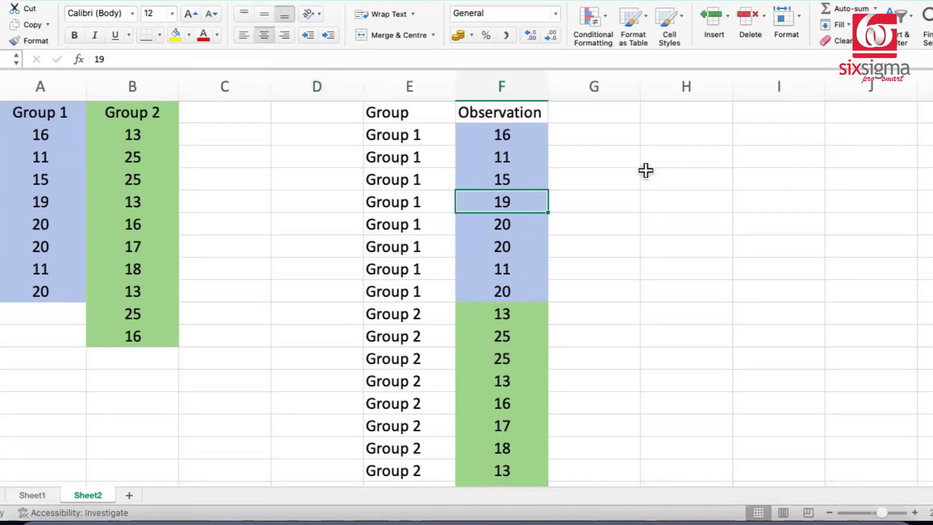
pyautogui.click(901, 17)
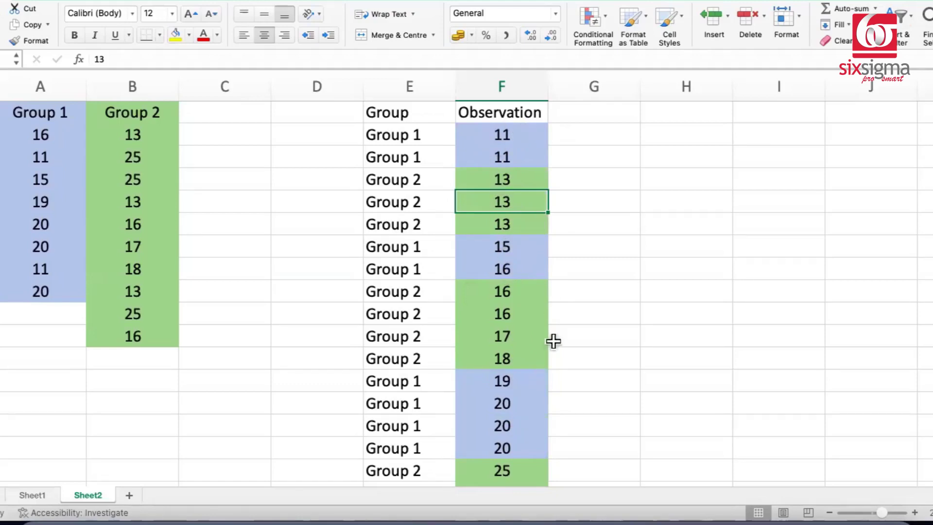
pyautogui.click(591, 112)
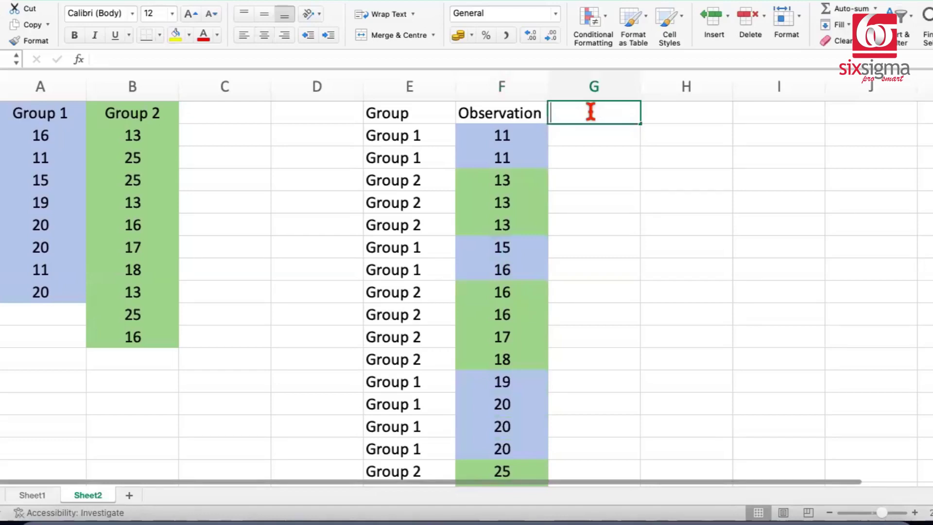
pyautogui.write('Rank')
pyautogui.press('Return')
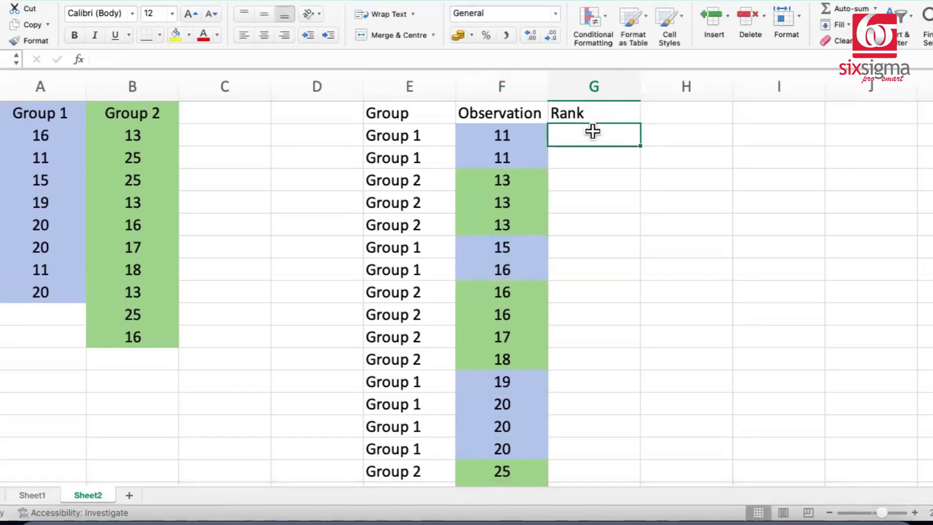
# Enter provisional ranks 1 and 2 for the two observations of 11 and check their average.
pyautogui.write('1')
pyautogui.press('Return')
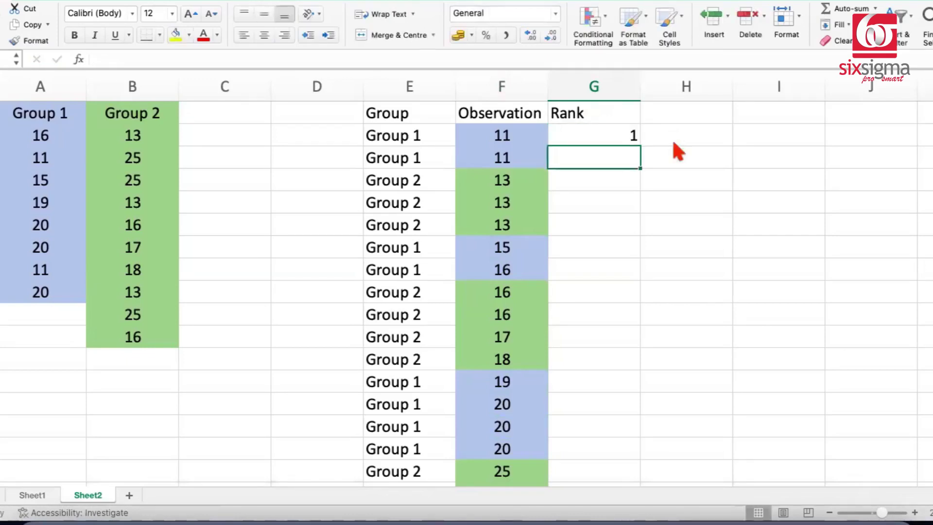
pyautogui.press('Up')
pyautogui.press('Down')
pyautogui.press('Up')
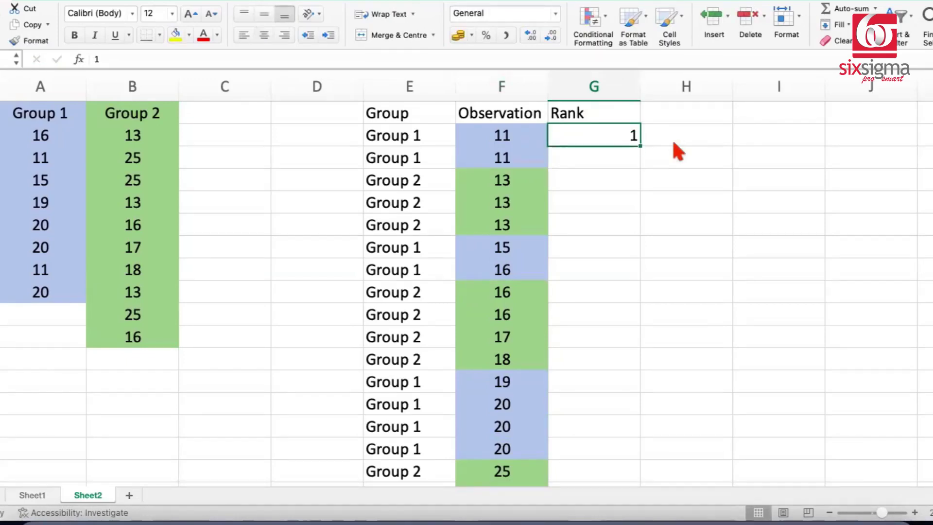
pyautogui.press('Down')
pyautogui.write('2')
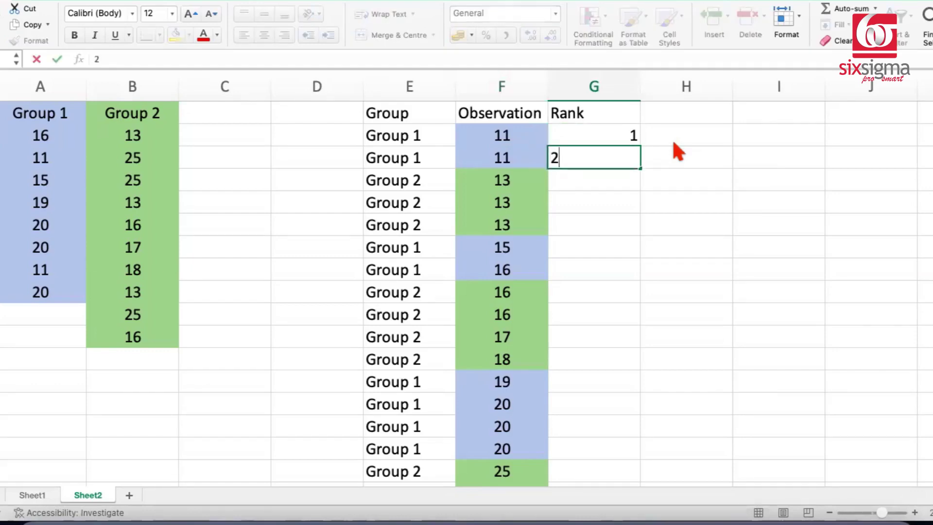
pyautogui.press('Up')
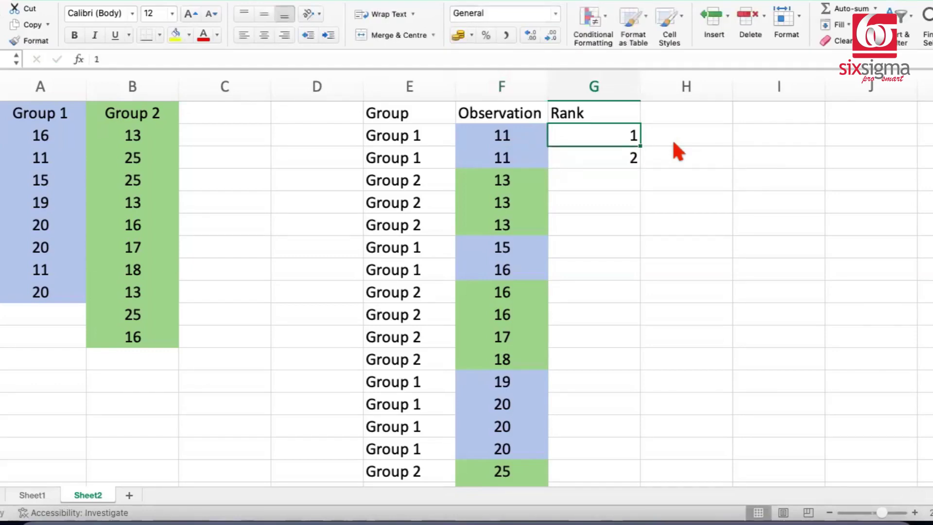
pyautogui.press('Down')
pyautogui.press('Up')
pyautogui.hotkey('shift', 'Down')
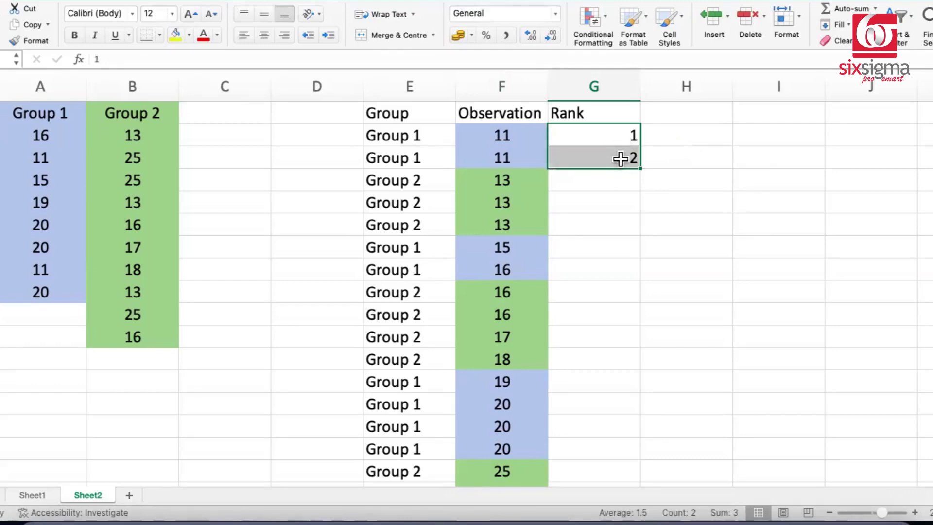
# Set the rank of both tied observations of 11 to the average rank 1.5.
pyautogui.doubleClick(615, 137)
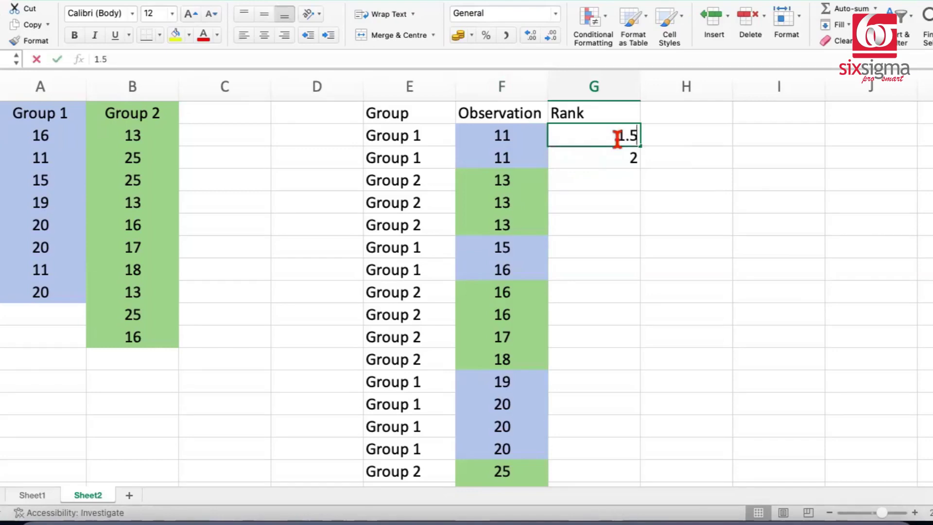
pyautogui.press('Return')
pyautogui.write('1.5')
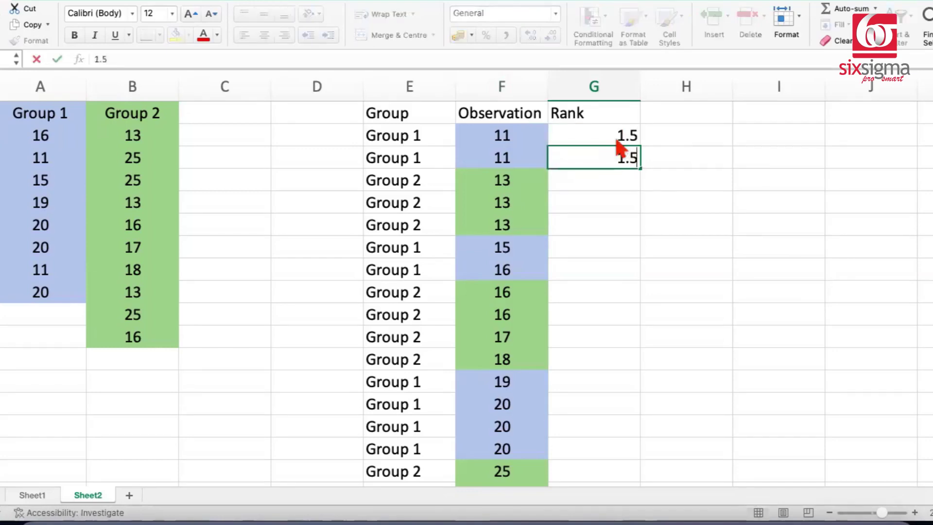
pyautogui.click(616, 192)
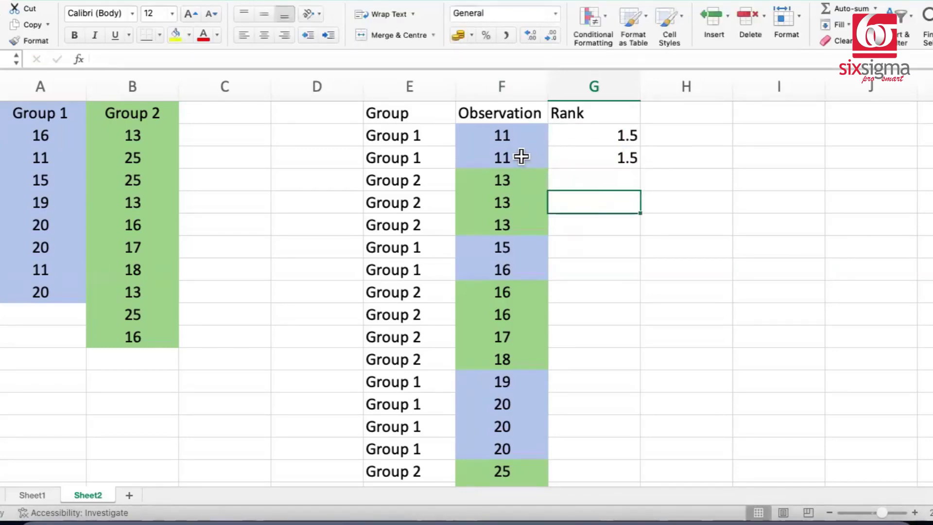
pyautogui.click(521, 157)
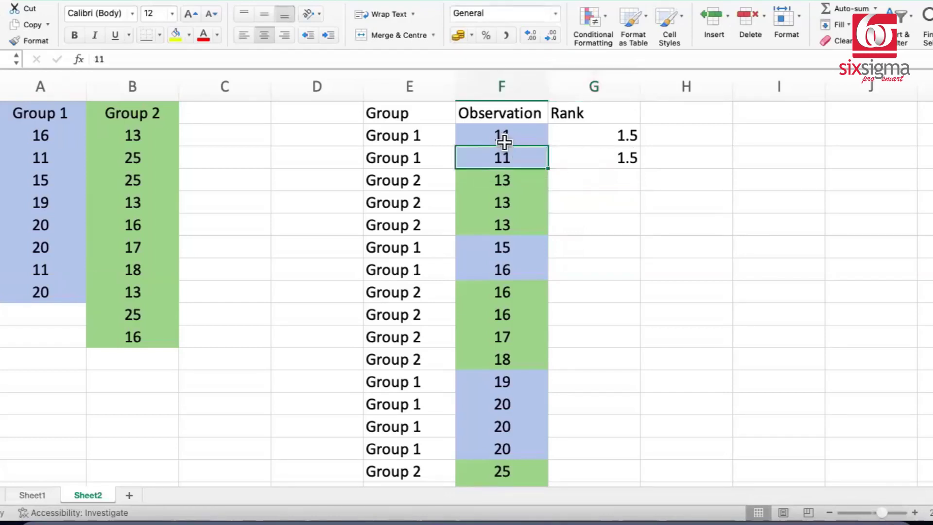
pyautogui.press('Right')
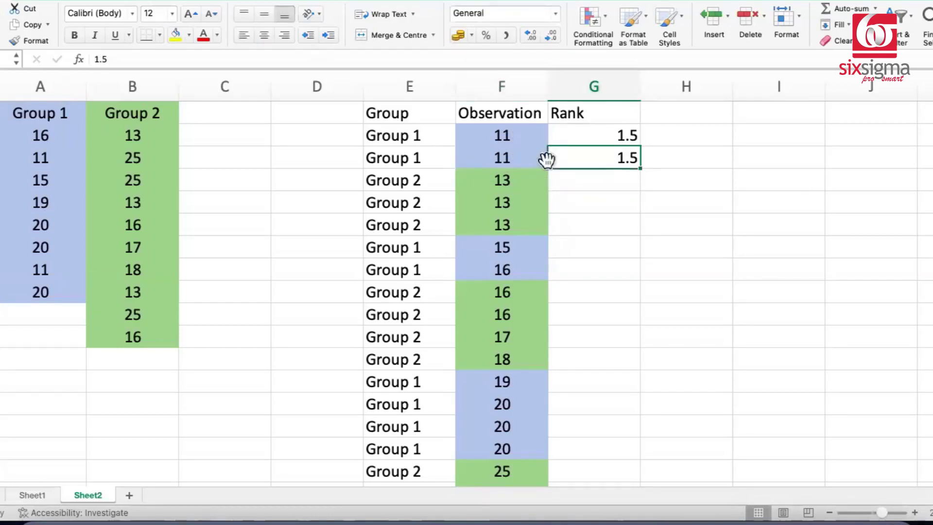
# Enter provisional ranks 3, 4 and 5 for the three tied observations of 13.
pyautogui.click(606, 178)
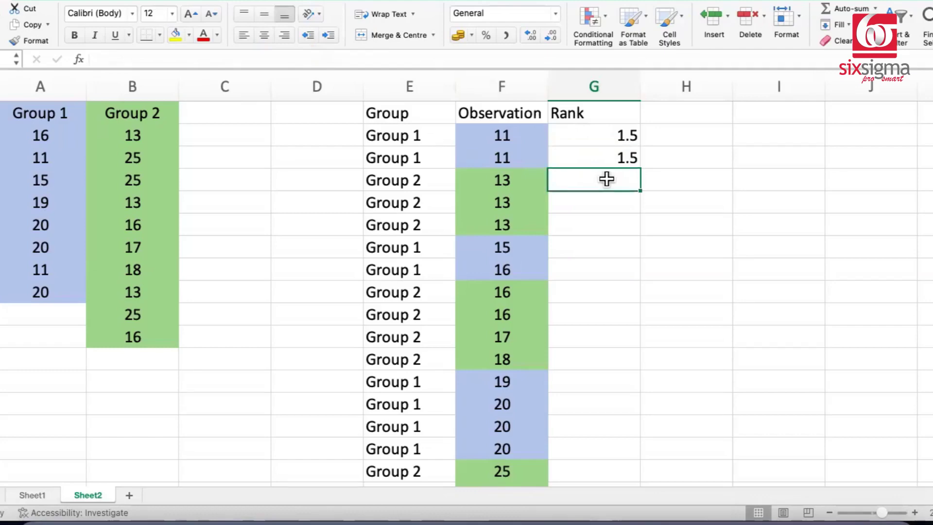
pyautogui.press('Left')
pyautogui.hotkey('shift', 'Down')
pyautogui.hotkey('shift', 'Down')
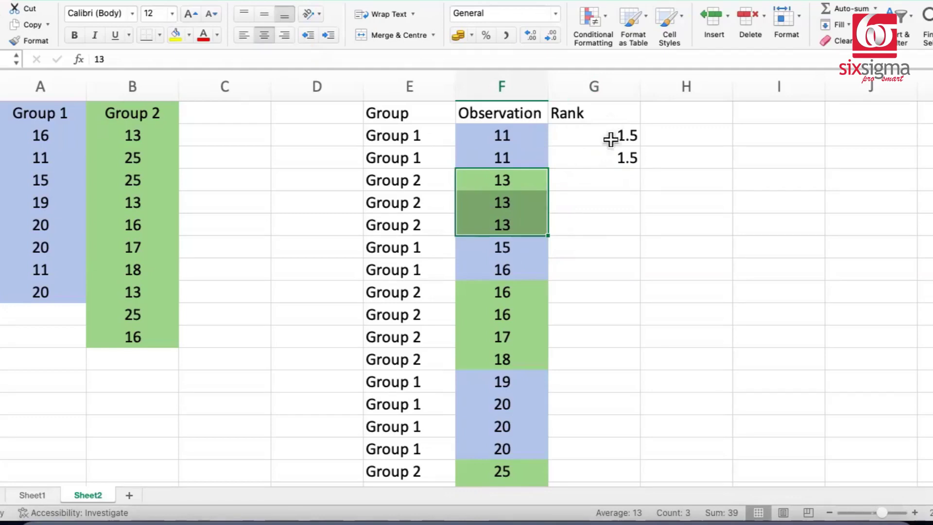
pyautogui.click(611, 180)
pyautogui.write('3')
pyautogui.press('Return')
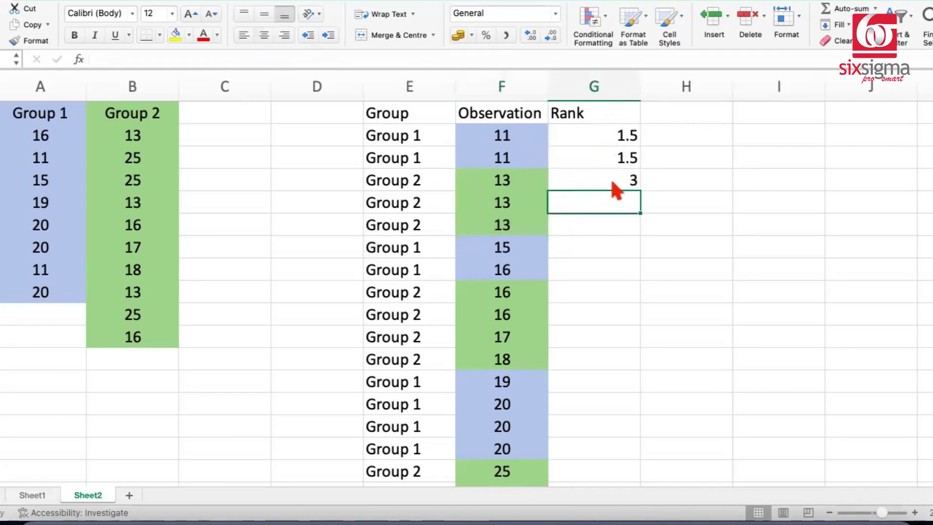
pyautogui.write('4')
pyautogui.press('Return')
pyautogui.write('5')
pyautogui.press('Return')
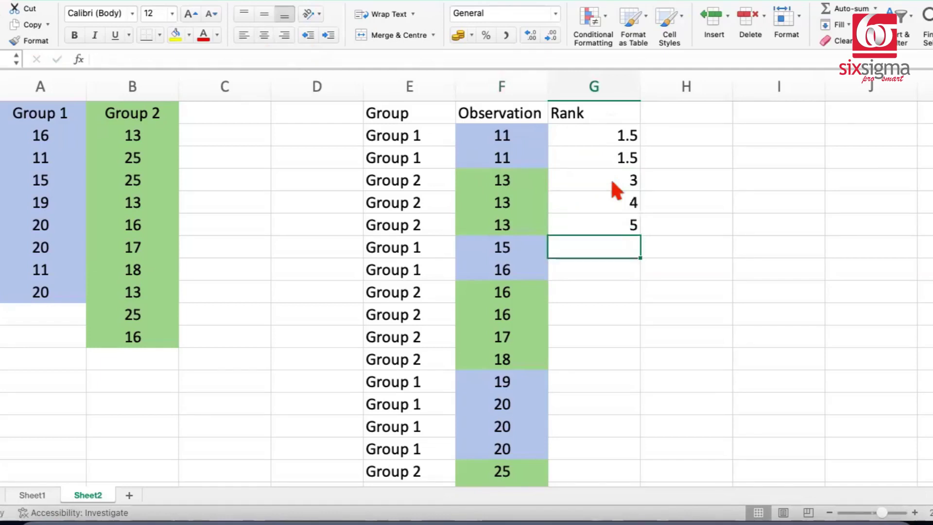
# Average the provisional ranks of the three observations of 13, setting the first and third ranks to 4.
pyautogui.press('Up')
pyautogui.keyDown('shift'); pyautogui.click(612, 183); pyautogui.keyUp('shift')
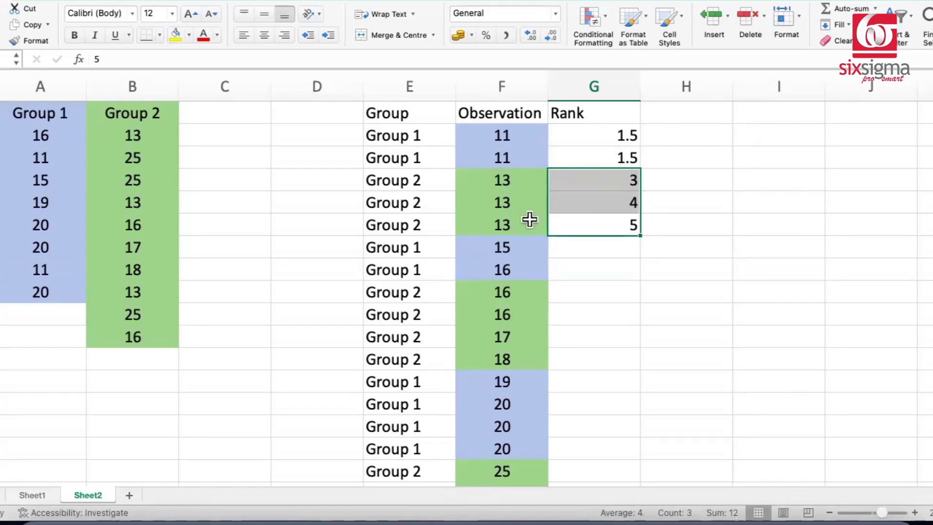
pyautogui.click(601, 180)
pyautogui.write('4')
pyautogui.press('Return')
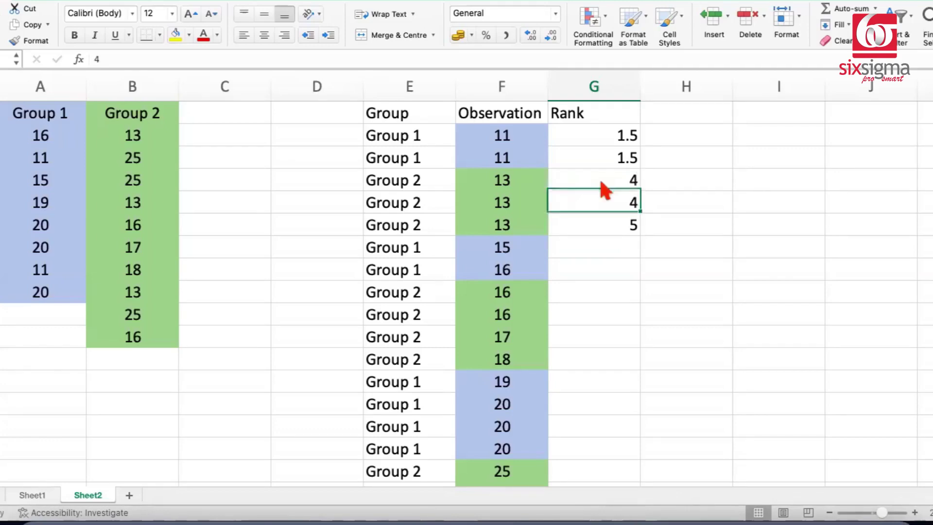
pyautogui.press('Return')
pyautogui.write('4')
pyautogui.press('Return')
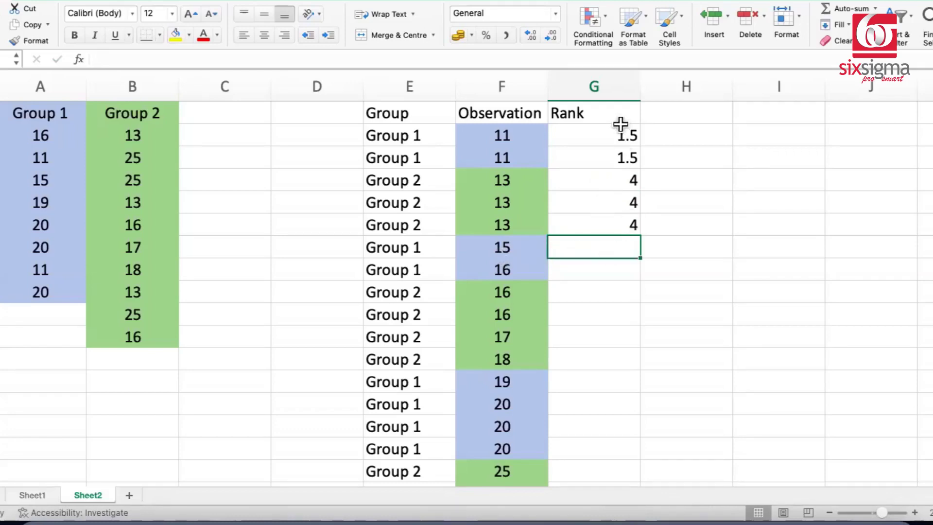
# Check the ranks of the first five observations and enter rank 6 for the observation of 15.
pyautogui.click(614, 227)
pyautogui.hotkey('shift', 'Up')
pyautogui.hotkey('shift', 'Up')
pyautogui.hotkey('shift', 'Up')
pyautogui.hotkey('shift', 'Up')
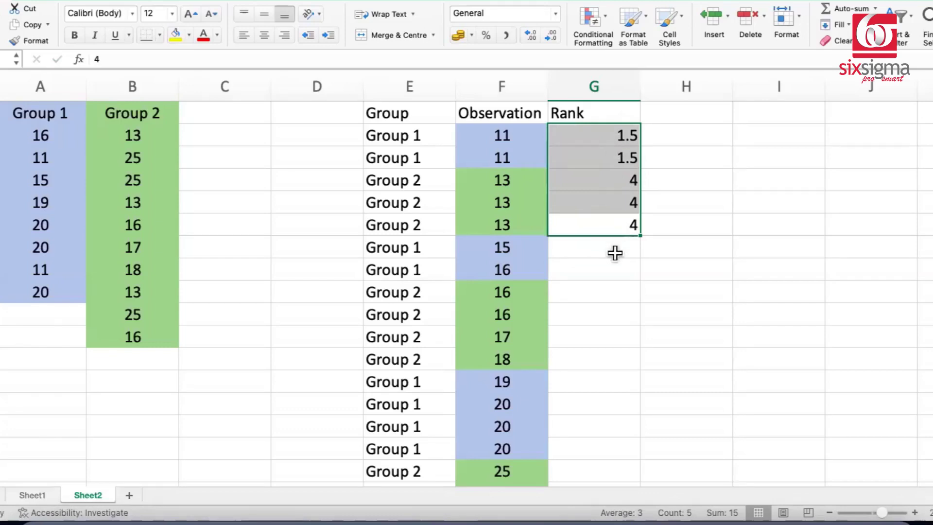
pyautogui.click(615, 252)
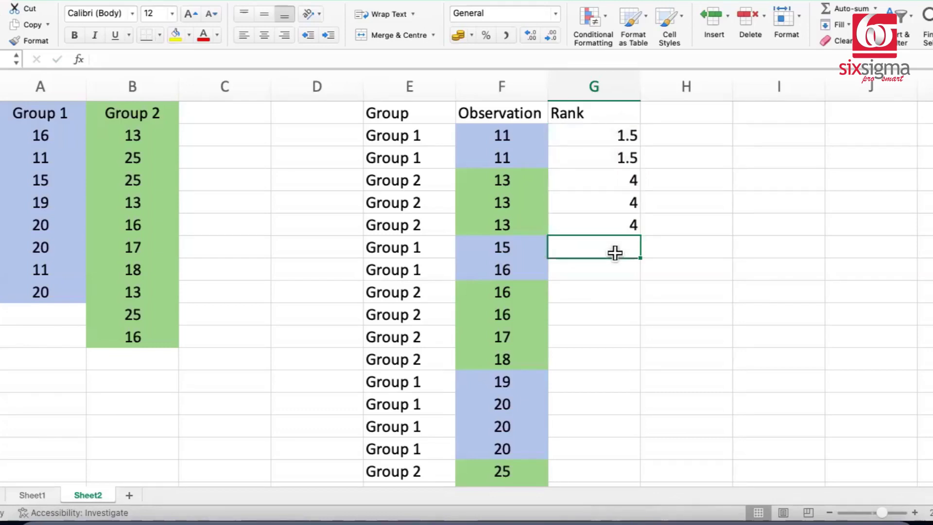
pyautogui.write('6')
pyautogui.press('Return')
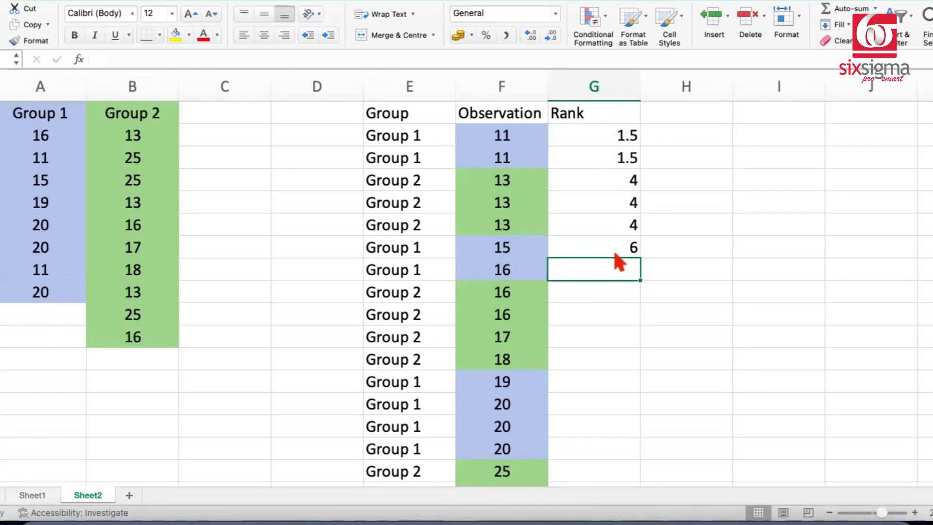
# Enter provisional ranks 7, 8 and 9 for the three tied observations of 16.
pyautogui.press('Left')
pyautogui.hotkey('shift', 'Down')
pyautogui.hotkey('shift', 'Down')
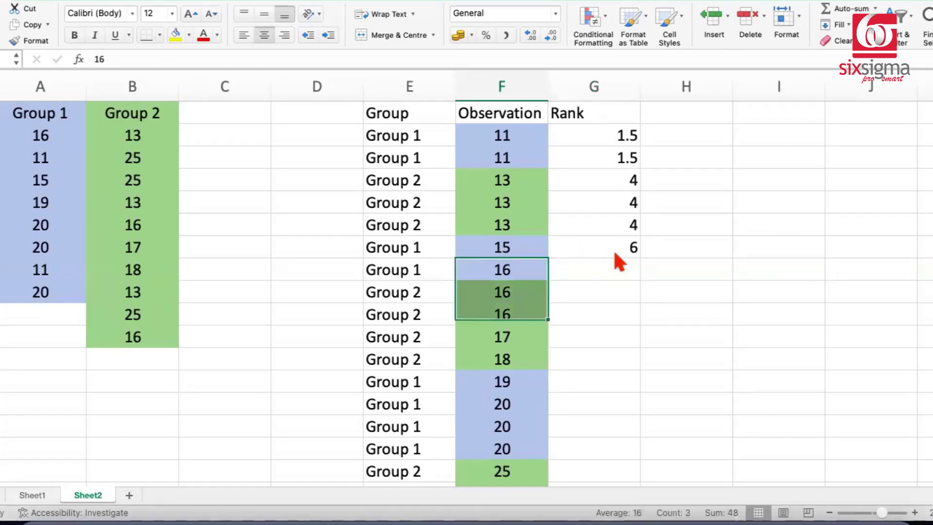
pyautogui.press('Right')
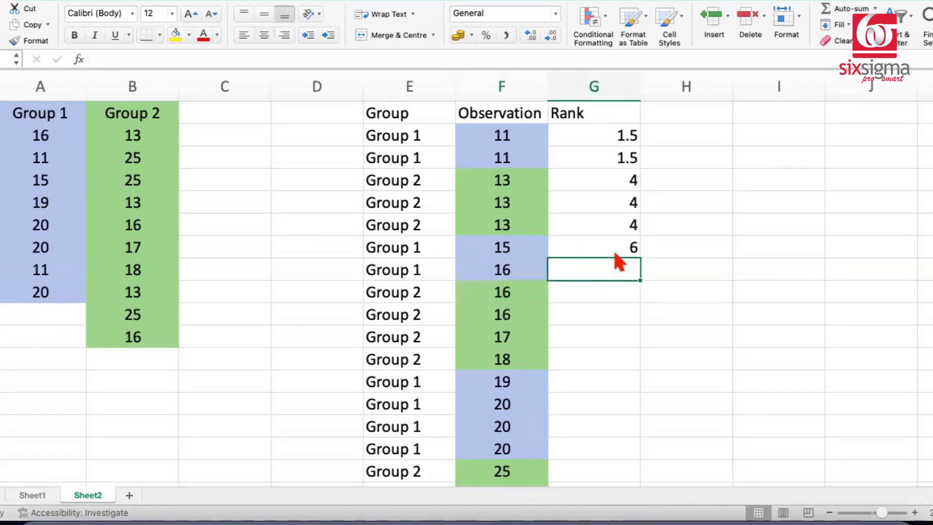
pyautogui.write('7')
pyautogui.press('Return')
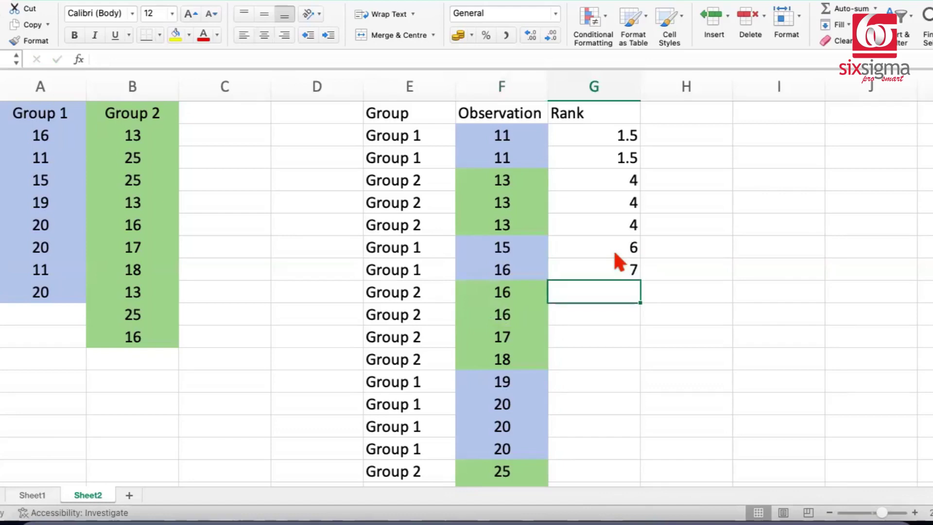
pyautogui.write('8')
pyautogui.press('Return')
pyautogui.write('9')
pyautogui.press('Return')
# Average the provisional ranks of the three observations of 16, setting the first and third ranks to 8.
pyautogui.press('Up')
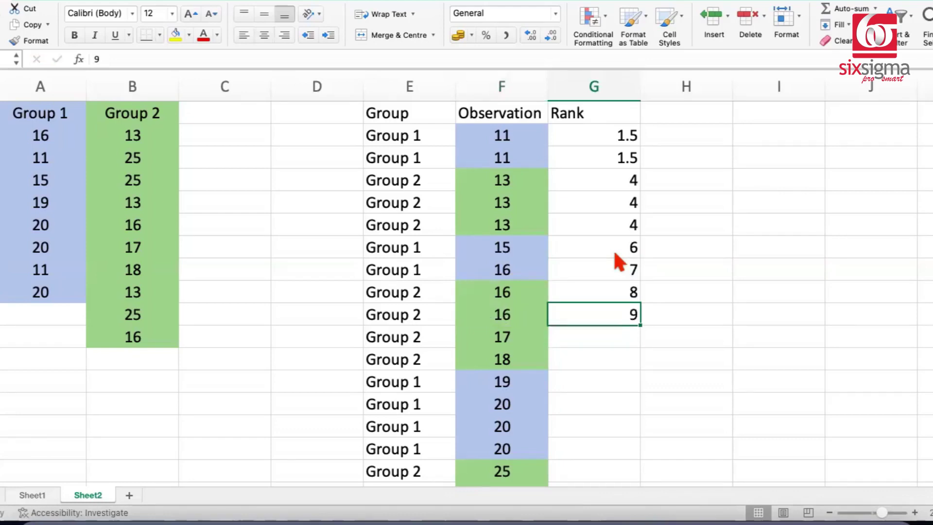
pyautogui.hotkey('shift', 'Up')
pyautogui.hotkey('shift', 'Up')
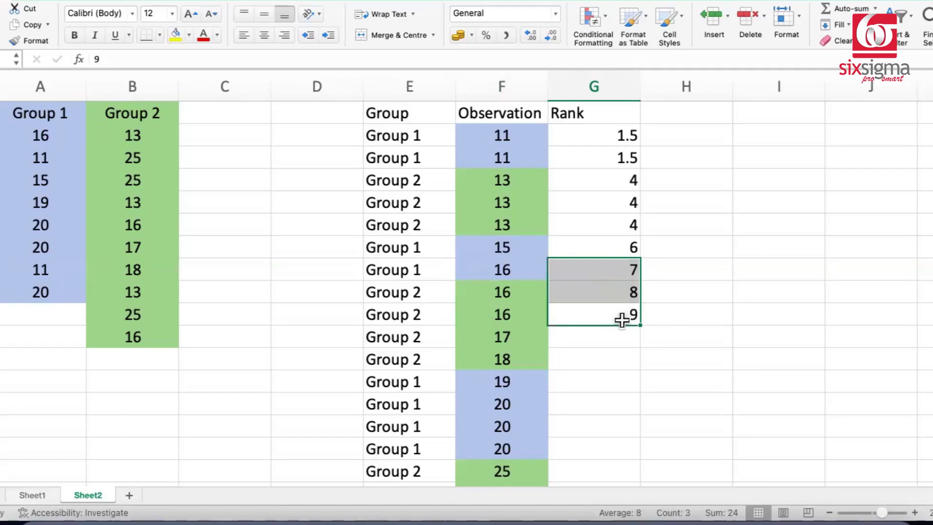
pyautogui.click(615, 272)
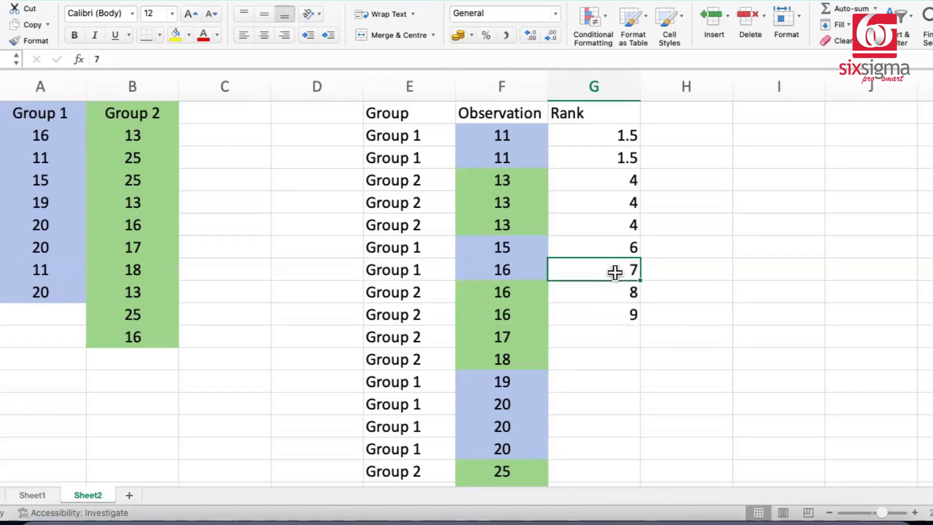
pyautogui.write('8')
pyautogui.press('Return')
pyautogui.press('Return')
pyautogui.write('8')
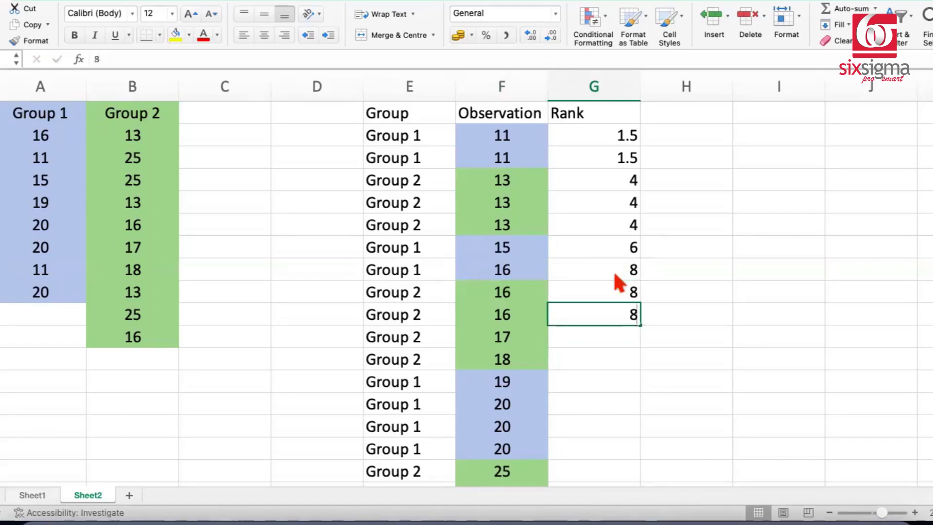
pyautogui.press('Return')
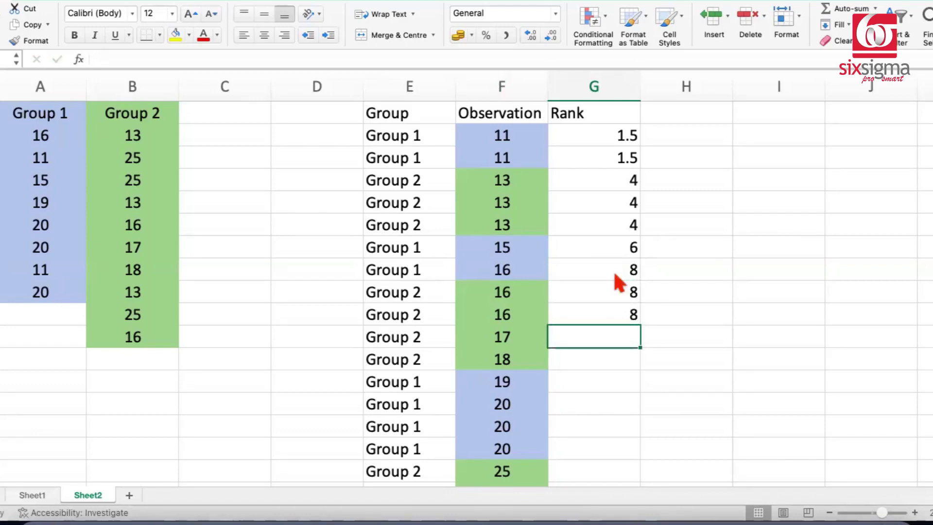
# Examine the count of all ranks assigned so far, from the first observation of 11 through the last 16.
pyautogui.press('Up')
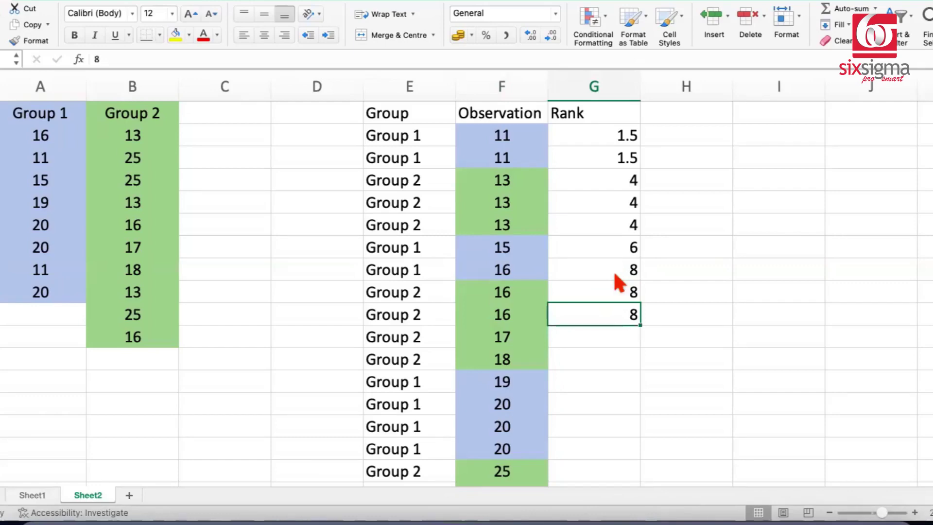
pyautogui.hotkey('shift', 'Up')
pyautogui.hotkey('shift', 'Up')
pyautogui.hotkey('shift', 'Up')
pyautogui.hotkey('shift', 'Up')
pyautogui.hotkey('shift', 'Up')
pyautogui.hotkey('shift', 'Up')
pyautogui.hotkey('shift', 'Up')
pyautogui.hotkey('shift', 'Up')
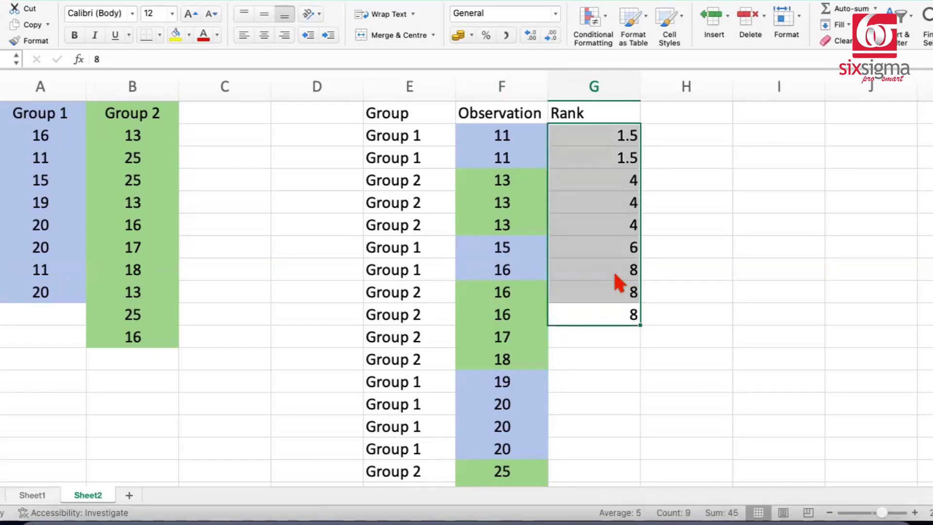
pyautogui.press('Down')
pyautogui.press('Down')
pyautogui.press('Up')
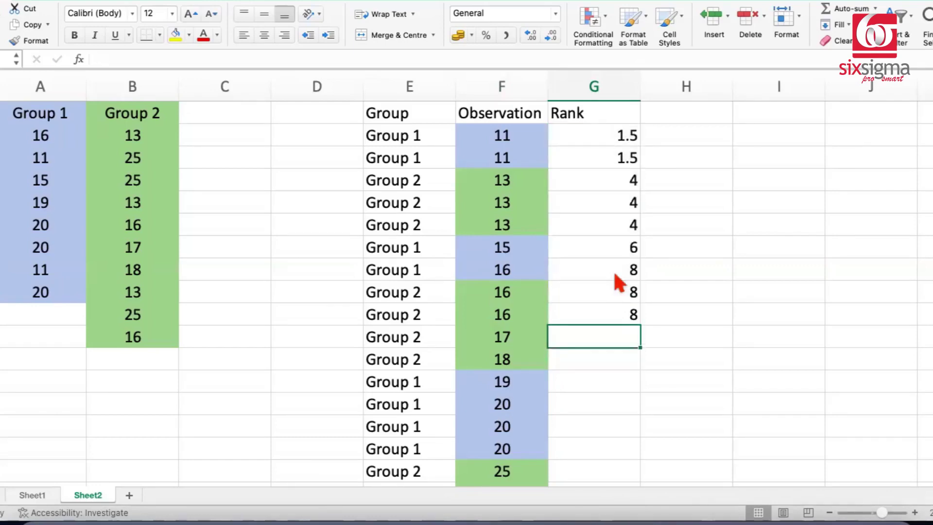
# Enter ranks 10, 11 and 12 for the observations of 17, 18 and 19.
pyautogui.write('10')
pyautogui.press('Return')
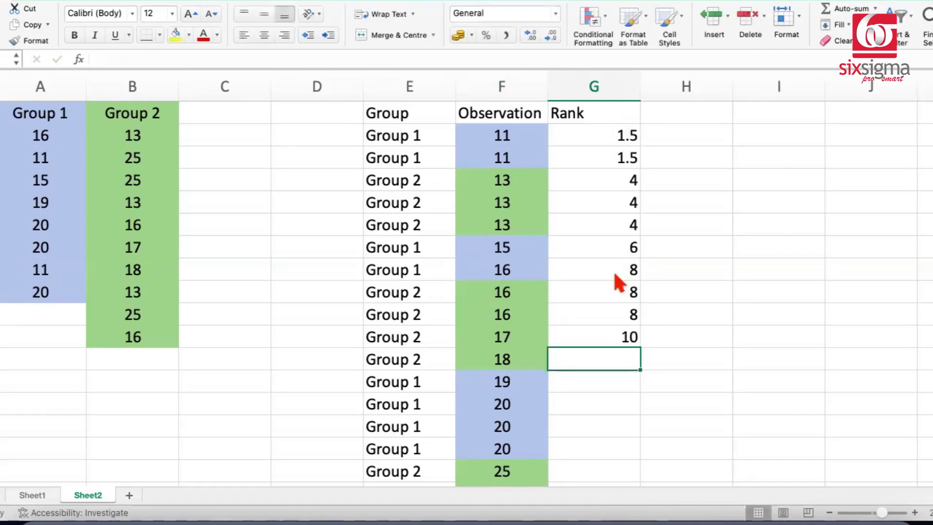
pyautogui.press('Left')
pyautogui.press('Right')
pyautogui.write('11')
pyautogui.press('Return')
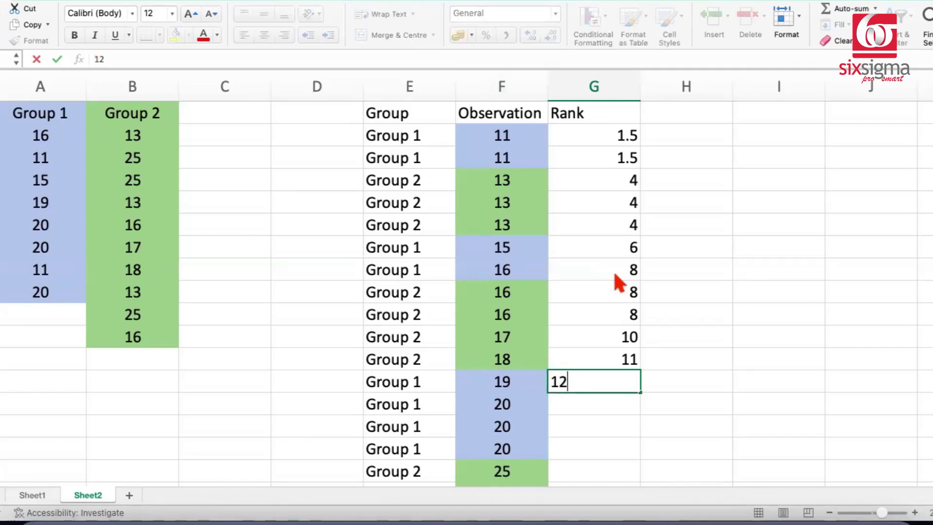
pyautogui.press('Return')
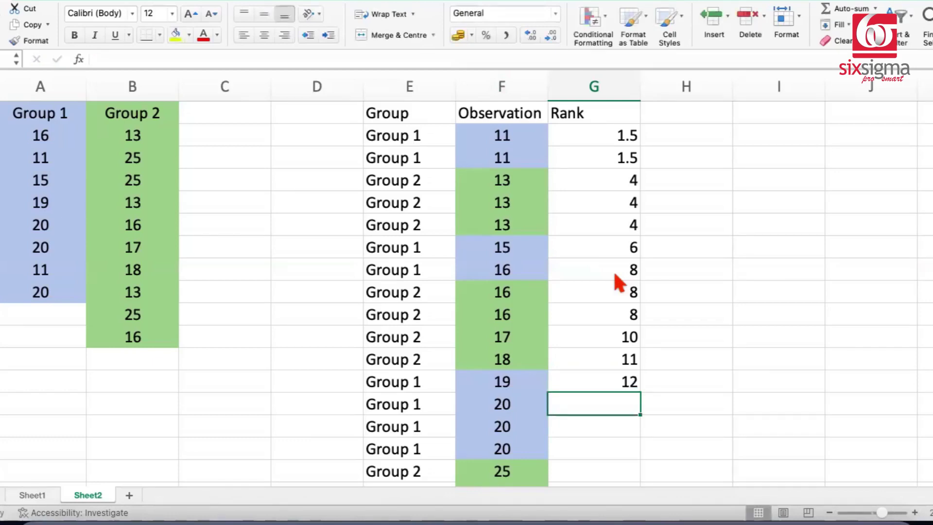
# Check the unranked observations of 20 and the count of ranks assigned from the first 11 through 19.
pyautogui.hotkey('shift', 'Down')
pyautogui.hotkey('shift', 'Down')
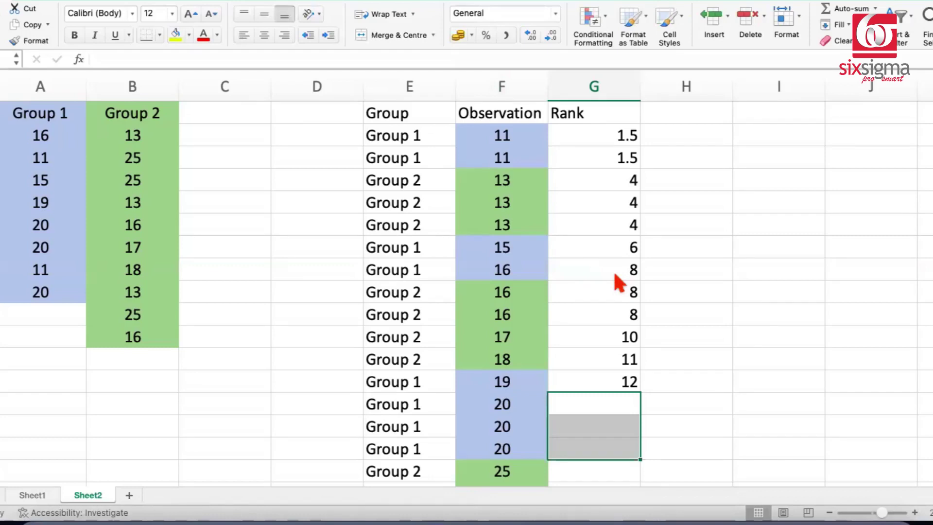
pyautogui.press('Up')
pyautogui.hotkey('shift', 'Up')
pyautogui.hotkey('shift', 'Up')
pyautogui.hotkey('shift', 'Up')
pyautogui.hotkey('shift', 'Up')
pyautogui.hotkey('shift', 'Up')
pyautogui.hotkey('shift', 'Up')
pyautogui.hotkey('shift', 'Up')
pyautogui.hotkey('shift', 'Up')
pyautogui.hotkey('shift', 'Up')
pyautogui.hotkey('shift', 'Up')
pyautogui.hotkey('shift', 'Up')
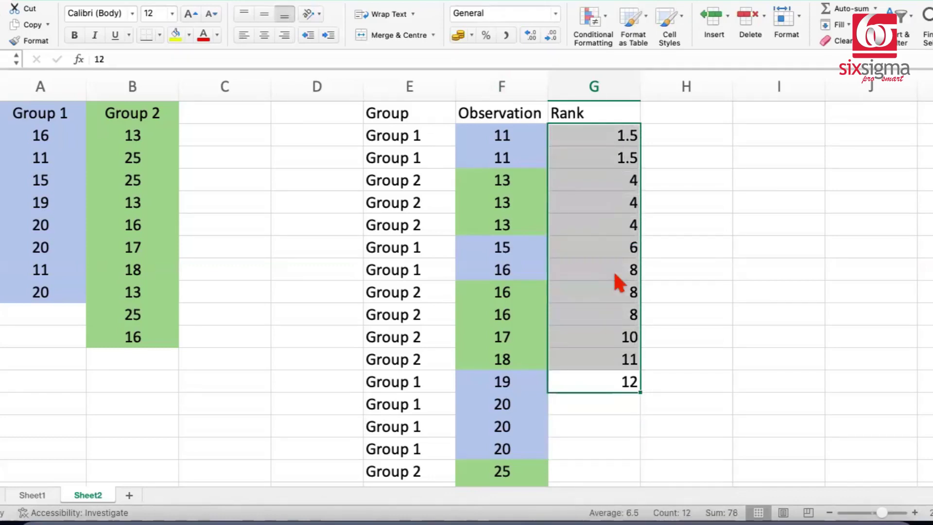
# Enter provisional ranks 13, 14 and 15 for the three tied observations of 20.
pyautogui.press('Down')
pyautogui.write('13')
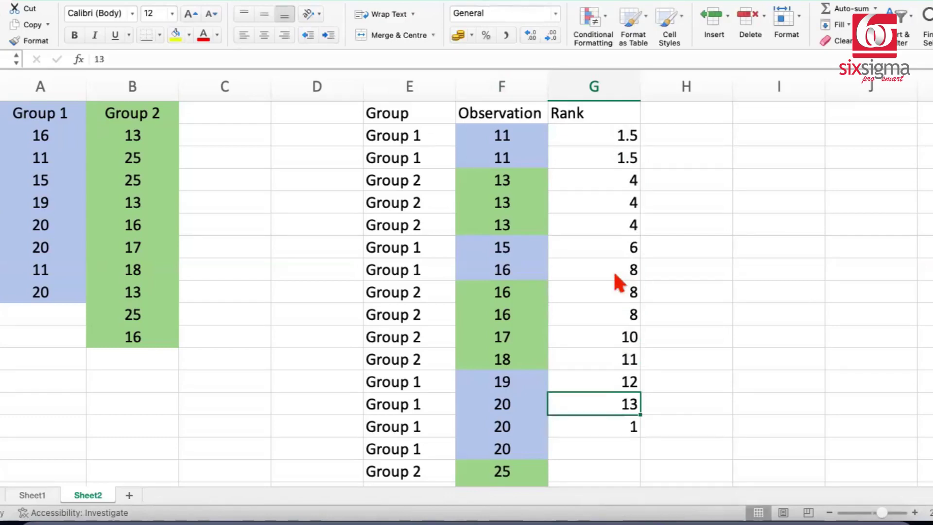
pyautogui.press('Return')
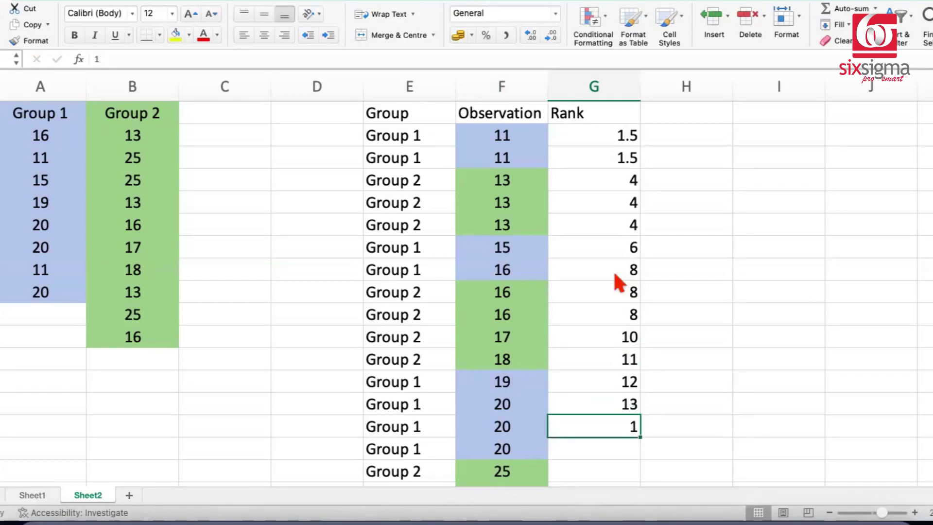
pyautogui.write('14')
pyautogui.press('Return')
pyautogui.write('15')
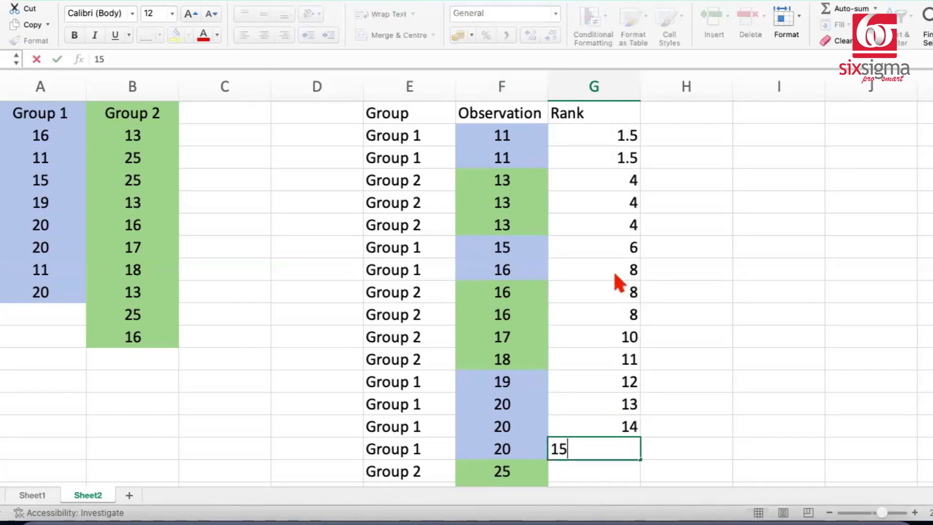
pyautogui.press('Return')
# Average the provisional ranks of the three observations of 20, setting the first and third ranks to 14.
pyautogui.press('Up')
pyautogui.hotkey('shift', 'Up')
pyautogui.hotkey('shift', 'Up')
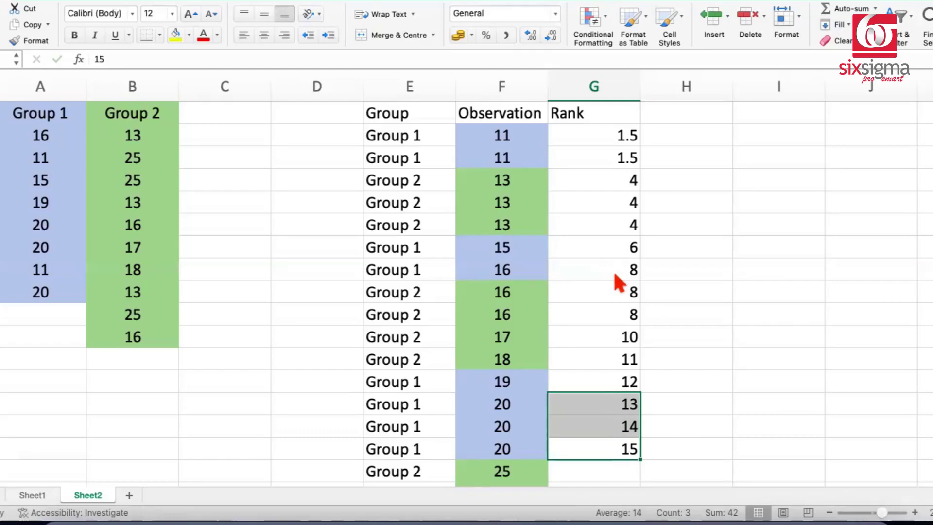
pyautogui.press('Down')
pyautogui.press('Up')
pyautogui.press('Up')
pyautogui.press('Up')
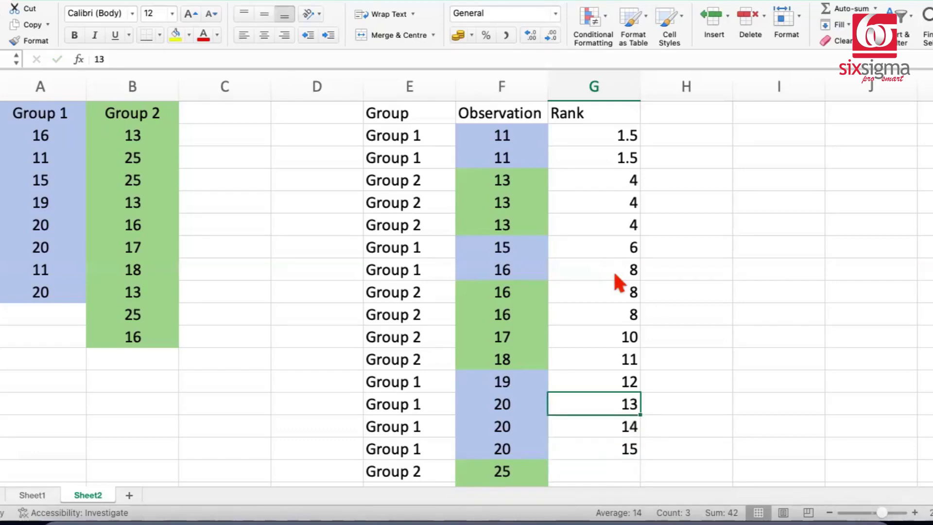
pyautogui.write('14')
pyautogui.press('Return')
pyautogui.press('Return')
pyautogui.write('14')
pyautogui.press('Return')
# Examine the tied observations of 25 and the count of ranks assigned so far through the last 20.
pyautogui.scroll(-1, 619, 282)
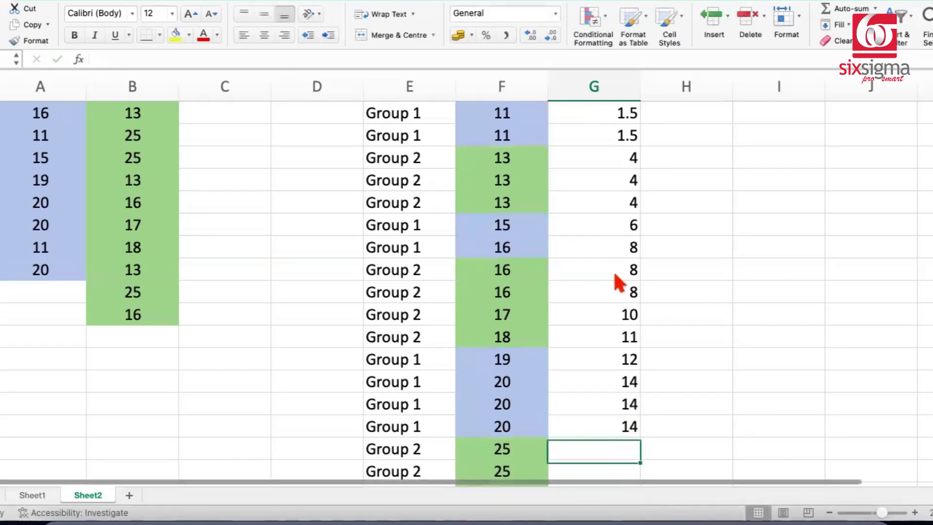
pyautogui.press('Left')
pyautogui.hotkey('shift', 'Down')
pyautogui.hotkey('shift', 'Down')
pyautogui.scroll(-1, 620, 282)
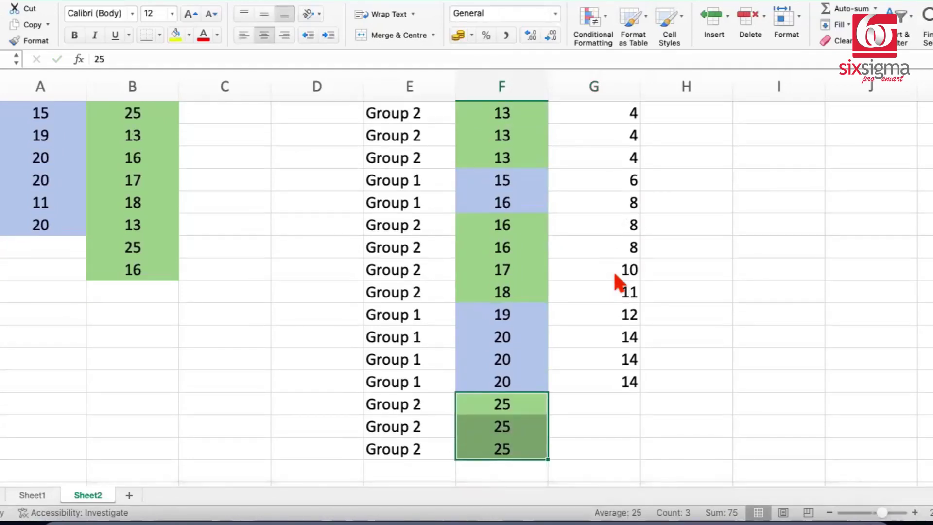
pyautogui.press('Right')
pyautogui.press('Up')
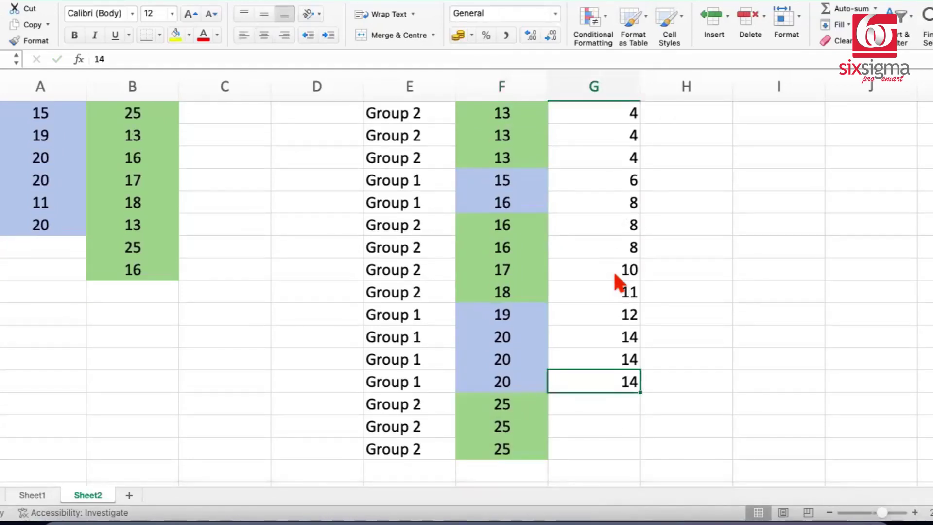
pyautogui.hotkey('shift', 'Up')
pyautogui.hotkey('shift', 'Up')
pyautogui.hotkey('shift', 'Up')
pyautogui.hotkey('shift', 'Up')
pyautogui.hotkey('shift', 'Up')
pyautogui.hotkey('shift', 'Up')
pyautogui.hotkey('shift', 'Up')
pyautogui.hotkey('shift', 'Up')
pyautogui.hotkey('shift', 'Up')
pyautogui.hotkey('shift', 'Up')
pyautogui.hotkey('shift', 'Up')
pyautogui.hotkey('shift', 'Up')
pyautogui.hotkey('shift', 'Up')
pyautogui.hotkey('shift', 'Up')
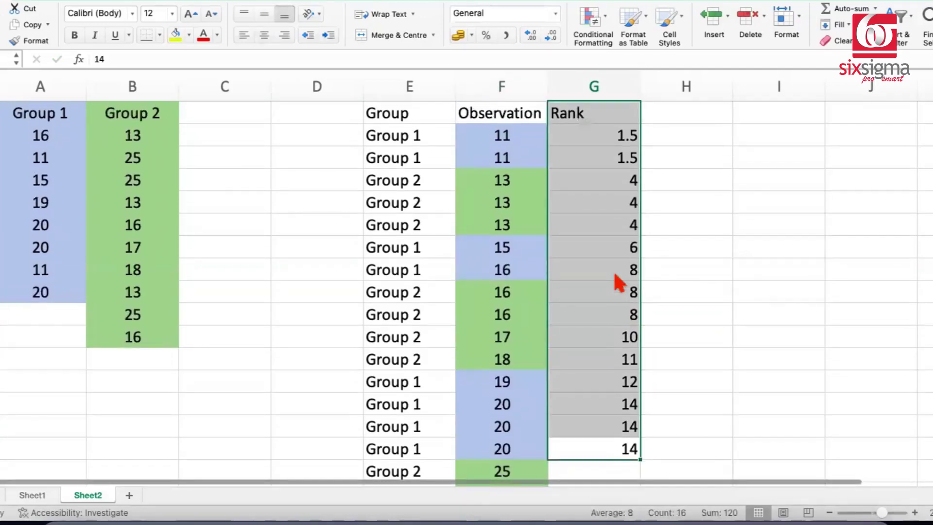
pyautogui.press('Down')
pyautogui.press('Down')
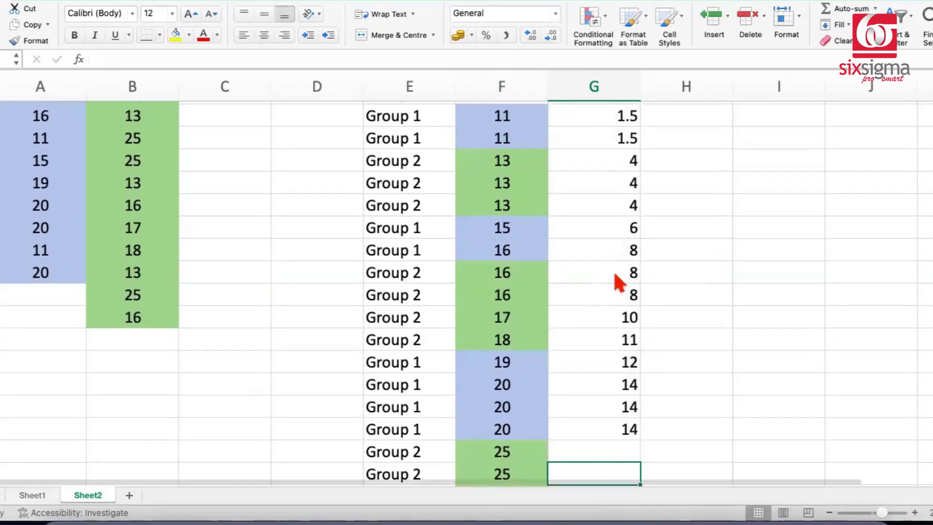
pyautogui.press('Up')
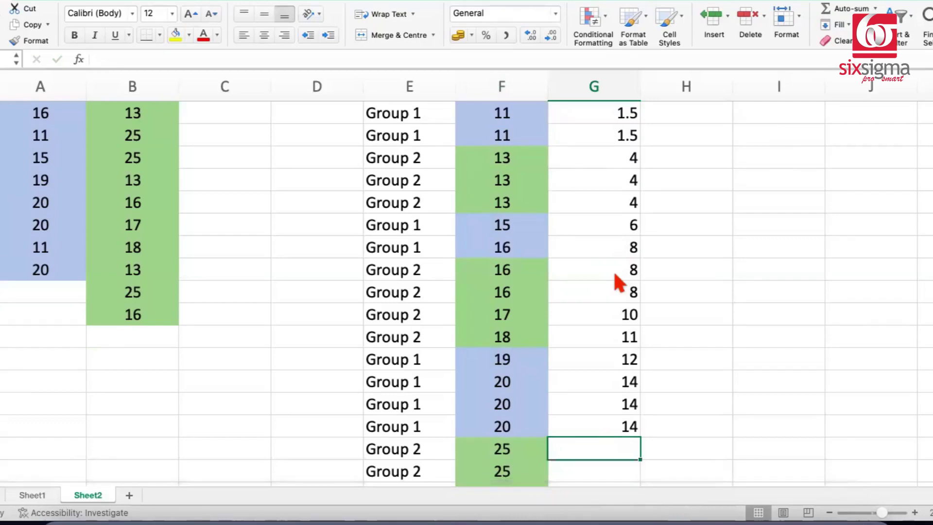
# Enter provisional ranks 16, 17 and 18 for the three tied observations of 25.
pyautogui.write('16')
pyautogui.press('Return')
pyautogui.write('17')
pyautogui.press('Return')
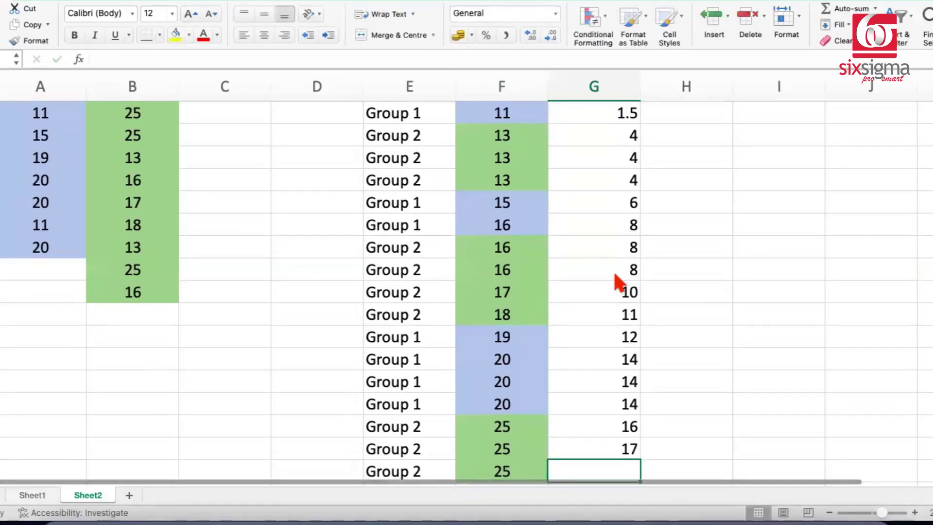
pyautogui.write('18')
pyautogui.press('Return')
# Average the provisional ranks of the three observations of 25, setting the first and third ranks to 17.
pyautogui.press('Up')
pyautogui.press('Up')
pyautogui.press('Up')
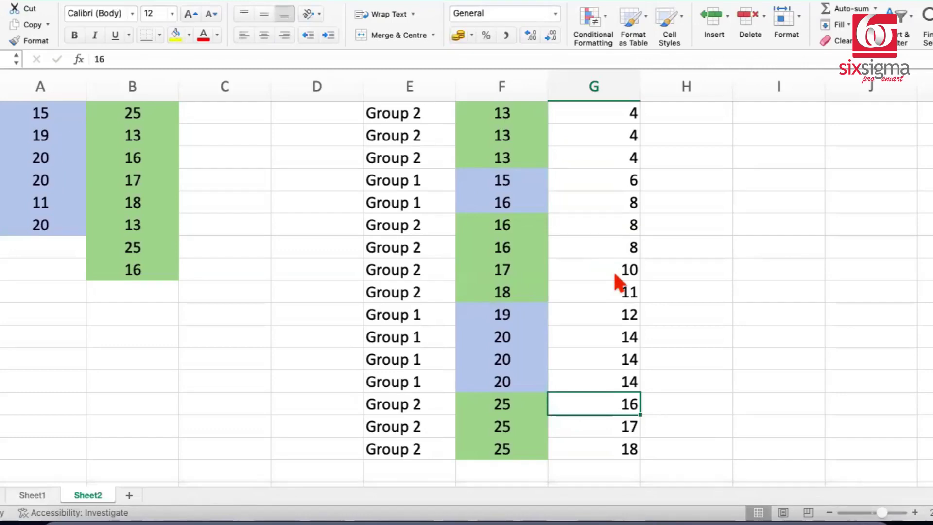
pyautogui.hotkey('shift', 'Down')
pyautogui.hotkey('shift', 'Down')
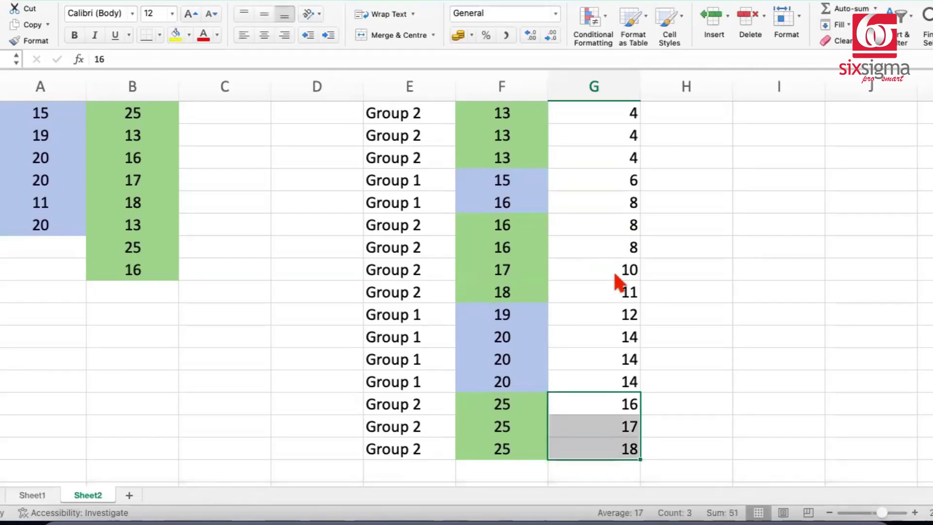
pyautogui.press('Up')
pyautogui.press('Down')
pyautogui.write('17')
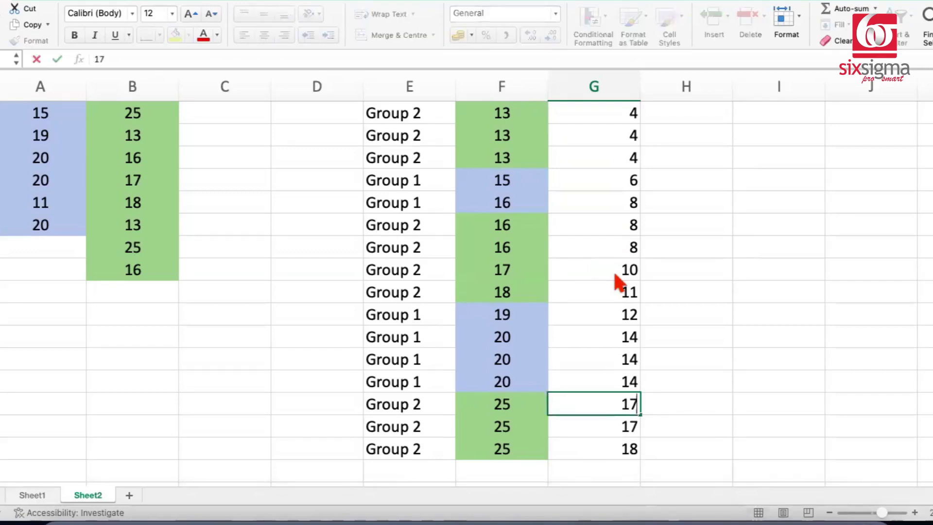
pyautogui.press('Return')
pyautogui.press('Down')
pyautogui.write('17')
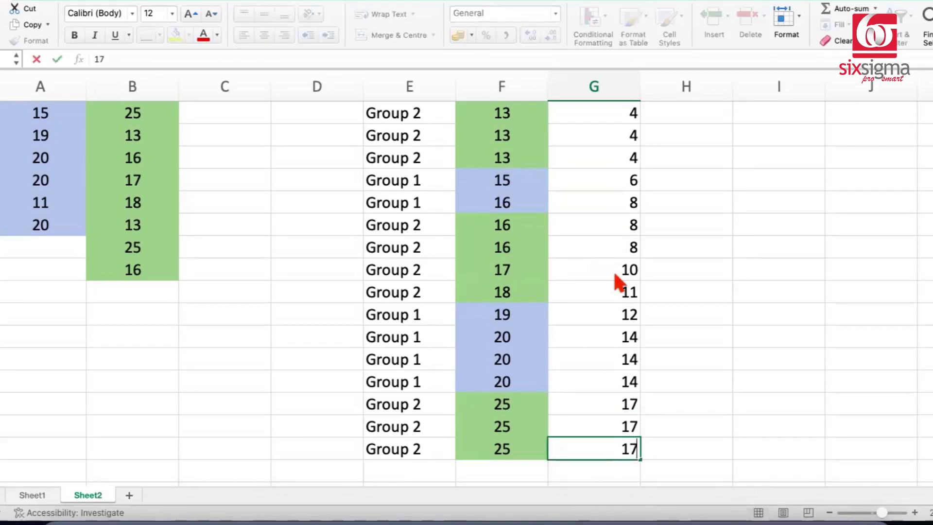
pyautogui.hotkey('ctrl', 'Up')
pyautogui.press('Down')
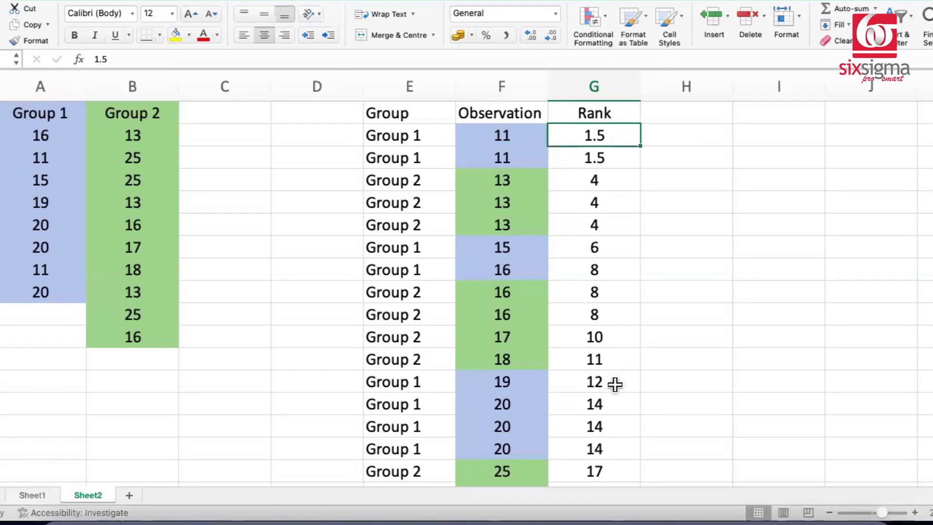
# Enter the formula =RANK.AVG(F2,F2:F19,1) in H2 to rank the first observation in ascending order.
pyautogui.click(682, 135)
pyautogui.write('=')
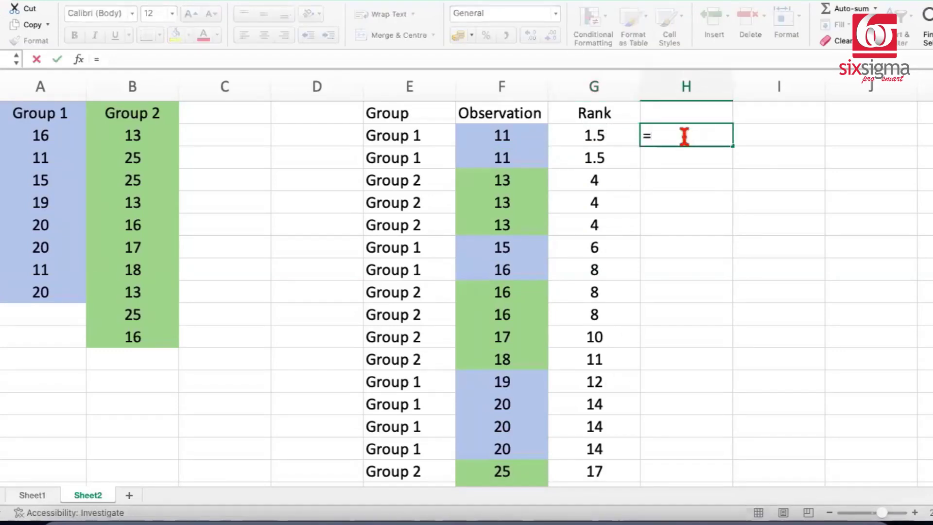
pyautogui.write('rank')
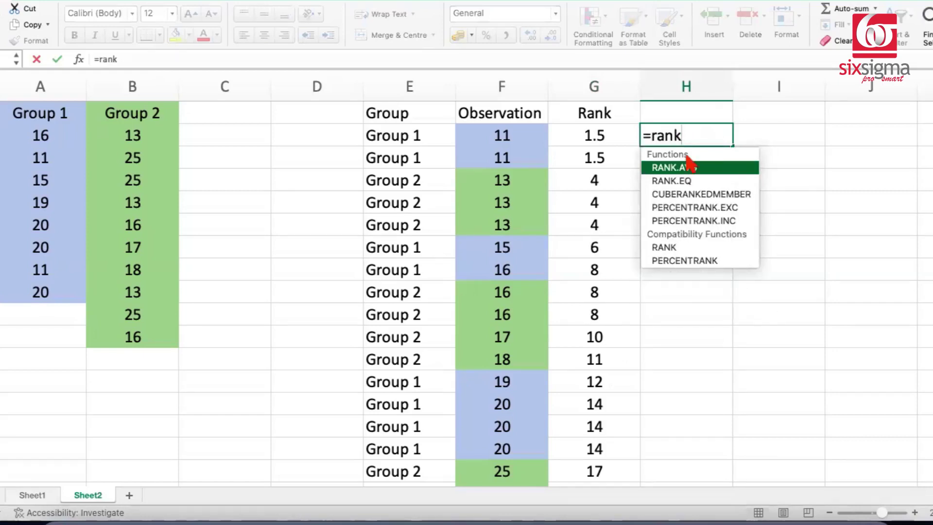
pyautogui.doubleClick(699, 170)
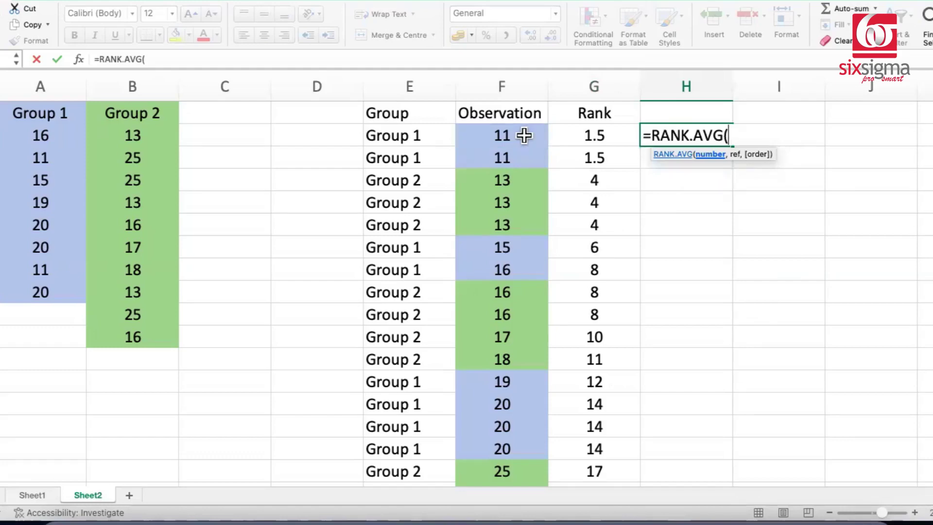
pyautogui.click(501, 135)
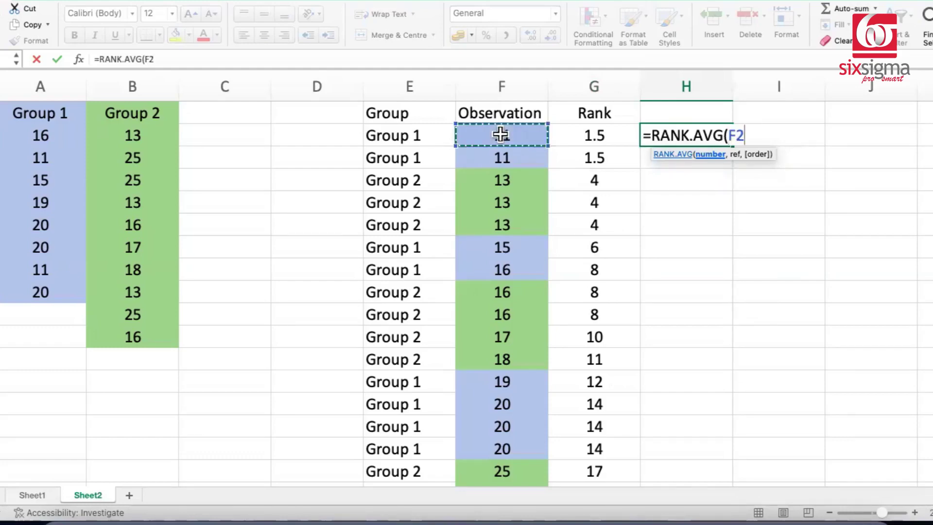
pyautogui.write(',')
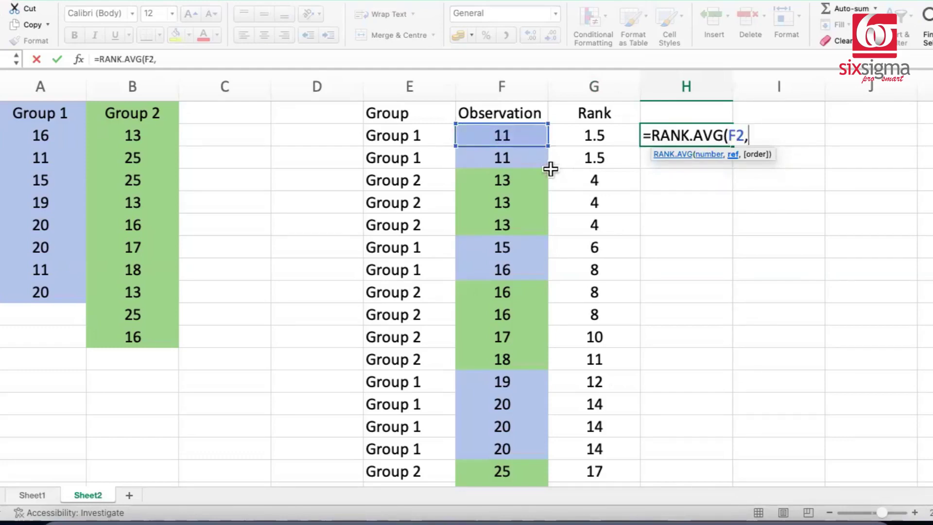
pyautogui.click(512, 135)
pyautogui.hotkey('ctrl', 'shift', 'Down')
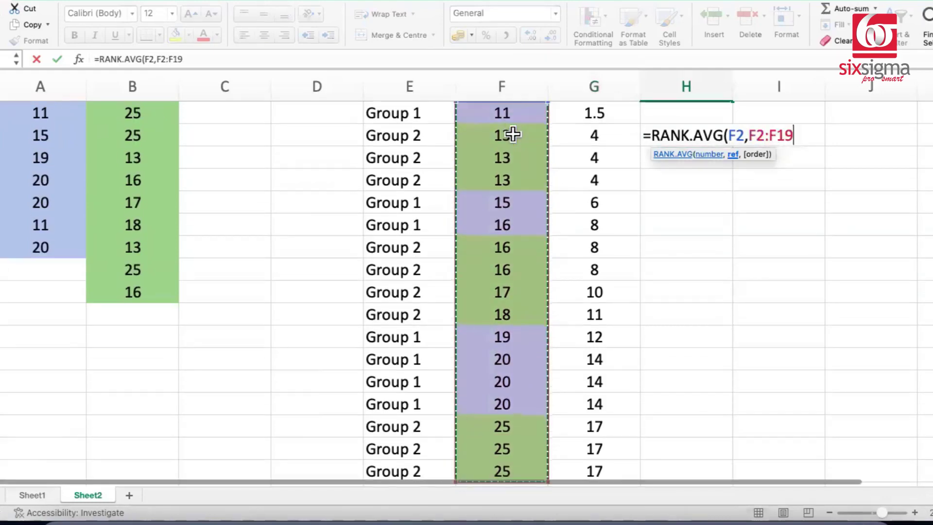
pyautogui.click(221, 59)
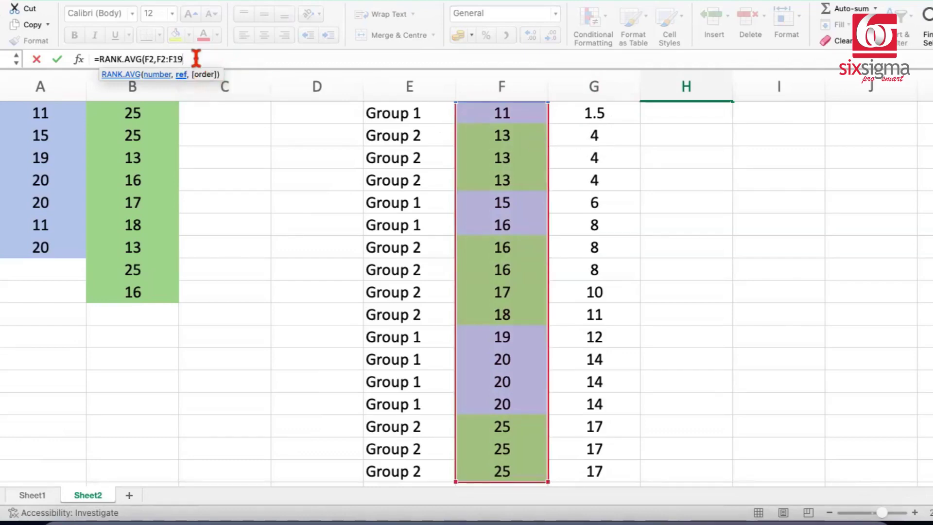
pyautogui.write(',')
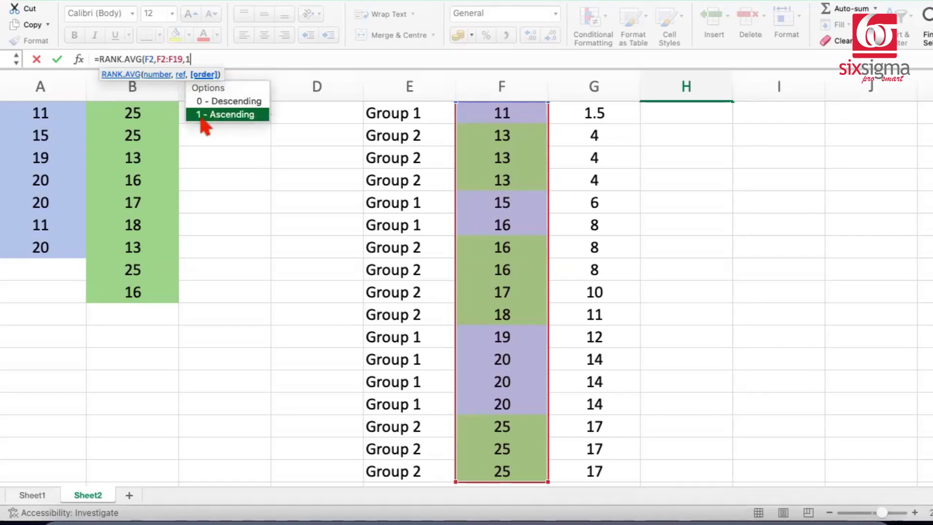
pyautogui.write('1')
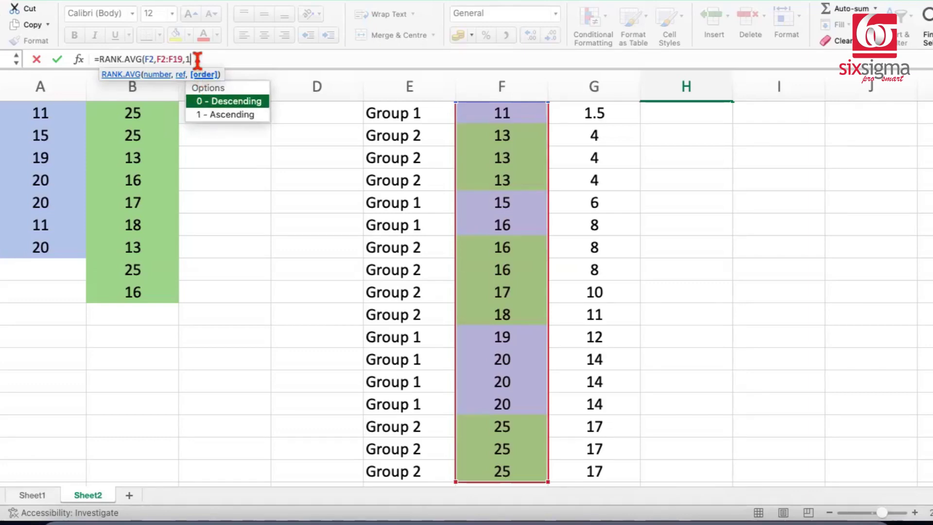
pyautogui.write(')')
pyautogui.press('Return')
# Make the range reference in H2's ranking formula absolute, so it reads =RANK.AVG(F2,$F$2:$F$19,1).
pyautogui.scroll(1, 725, 144)
pyautogui.click(725, 144)
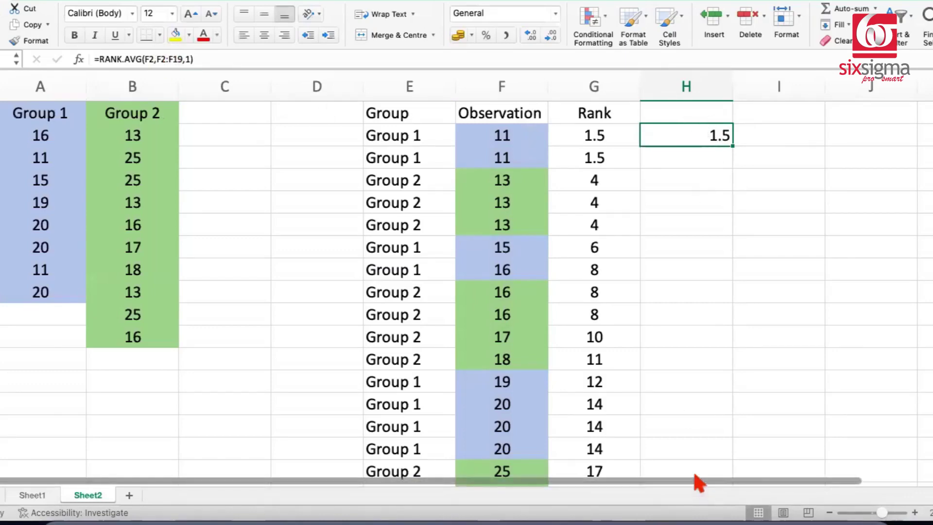
pyautogui.click(156, 59)
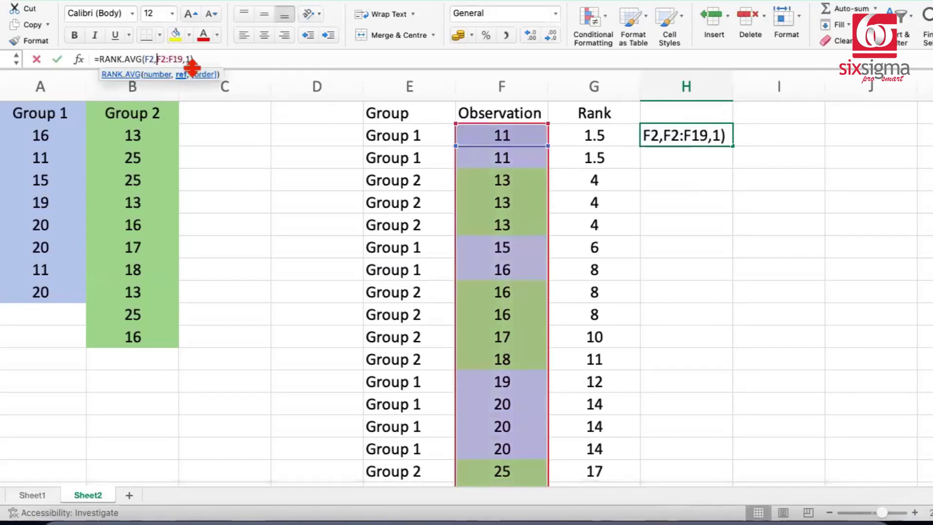
pyautogui.write('$F')
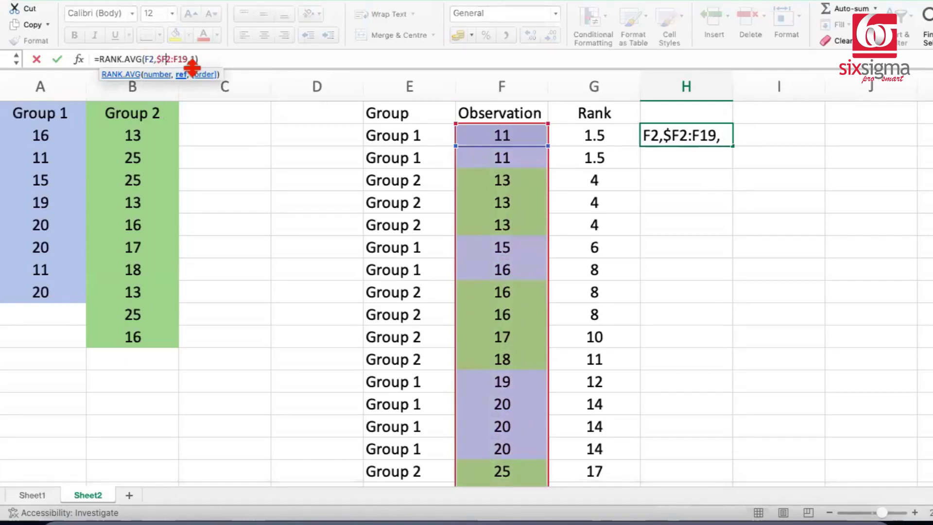
pyautogui.write('$2:$F')
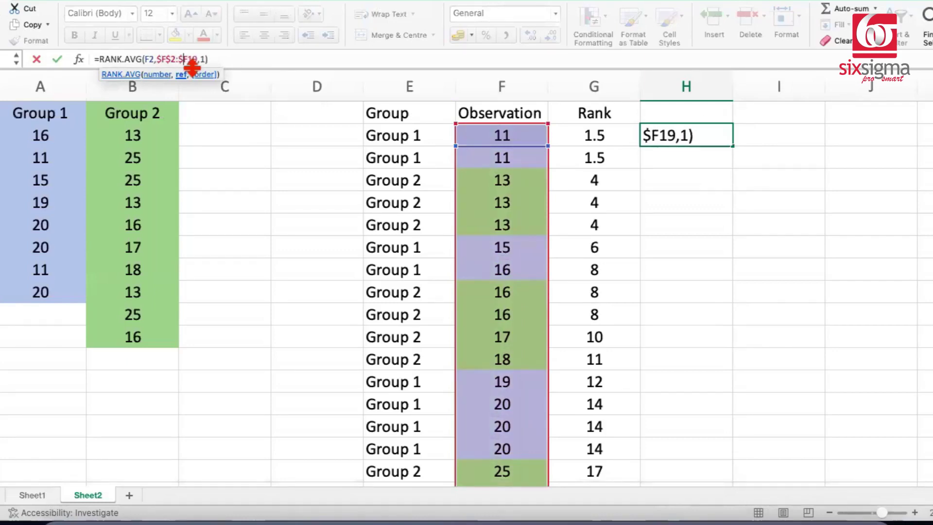
pyautogui.write('$')
pyautogui.press('Return')
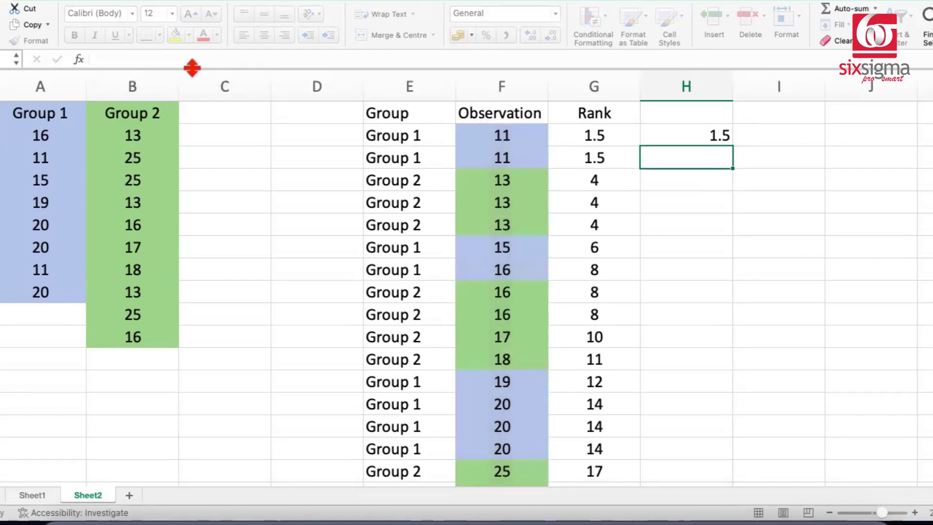
# Fill the RANK.AVG formula in H2 down beside all the observations, through H19.
pyautogui.click(699, 135)
pyautogui.click(491, 133)
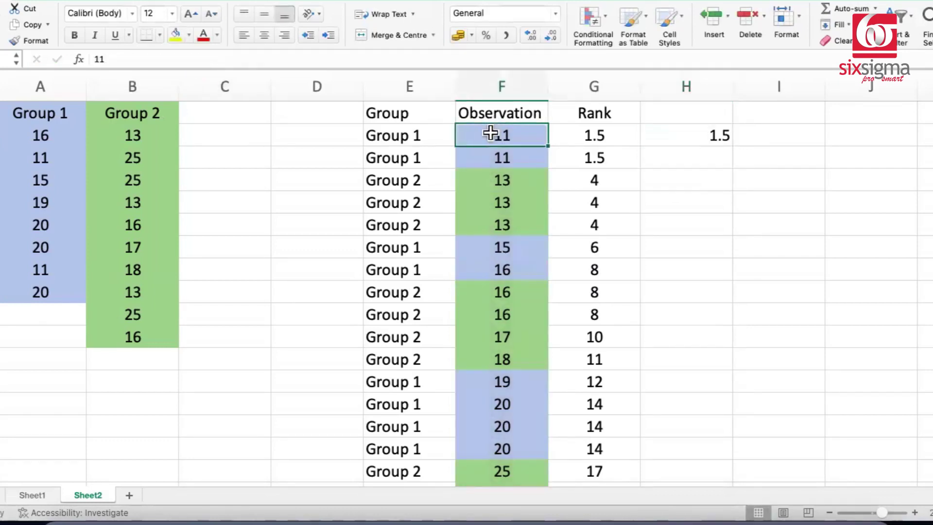
pyautogui.hotkey('ctrl', 'shift', 'Down')
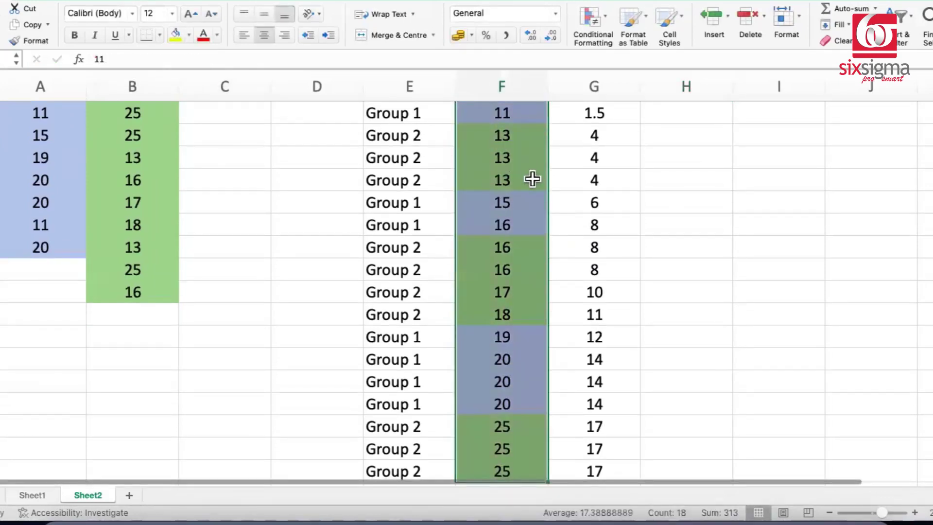
pyautogui.hotkey('ctrl', 'Up')
pyautogui.press('Right')
pyautogui.press('Down')
pyautogui.press('Down')
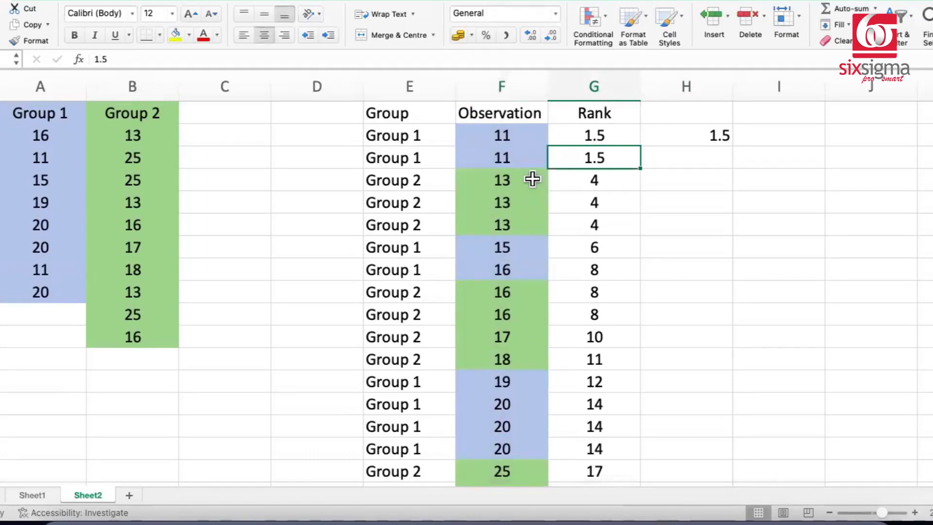
pyautogui.press('Right')
pyautogui.press('Up')
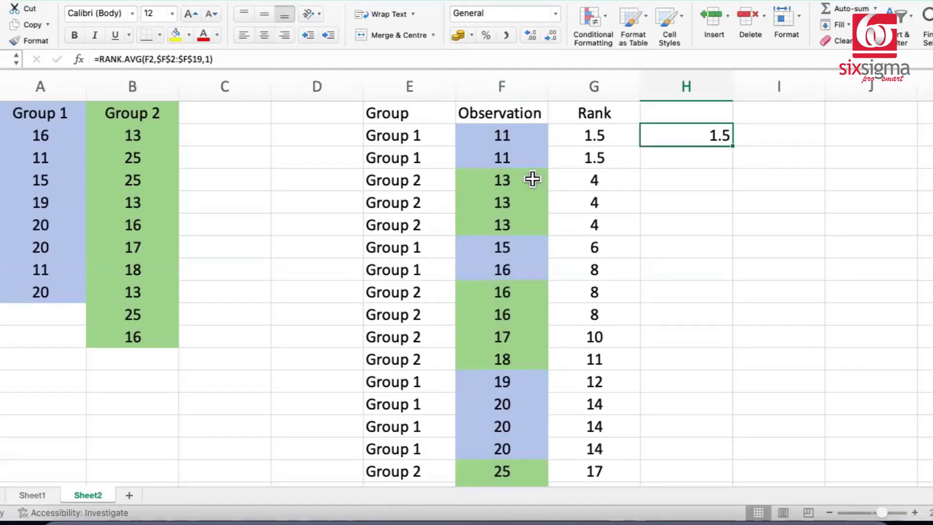
pyautogui.doubleClick(732, 145)
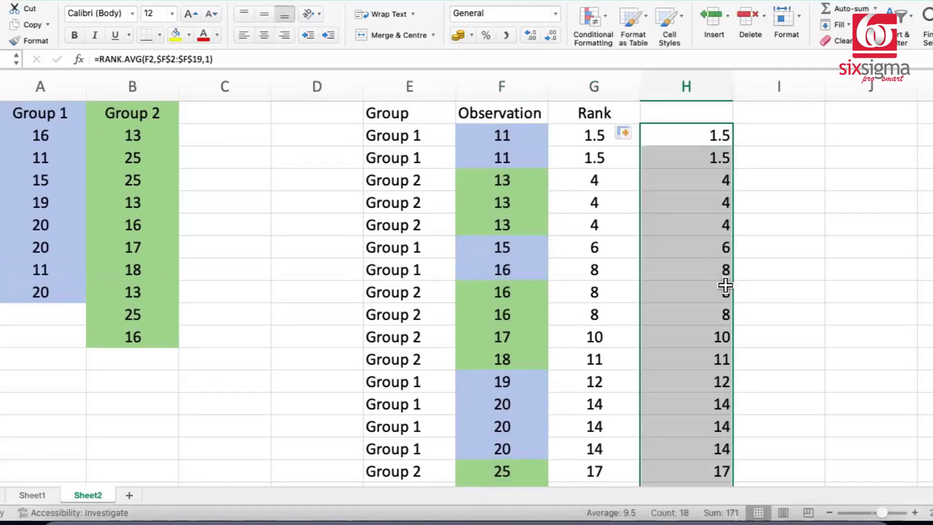
# Compare the RANK.AVG results in column H with the manual ranks, down to the last observation.
pyautogui.scroll(-1, 691, 318)
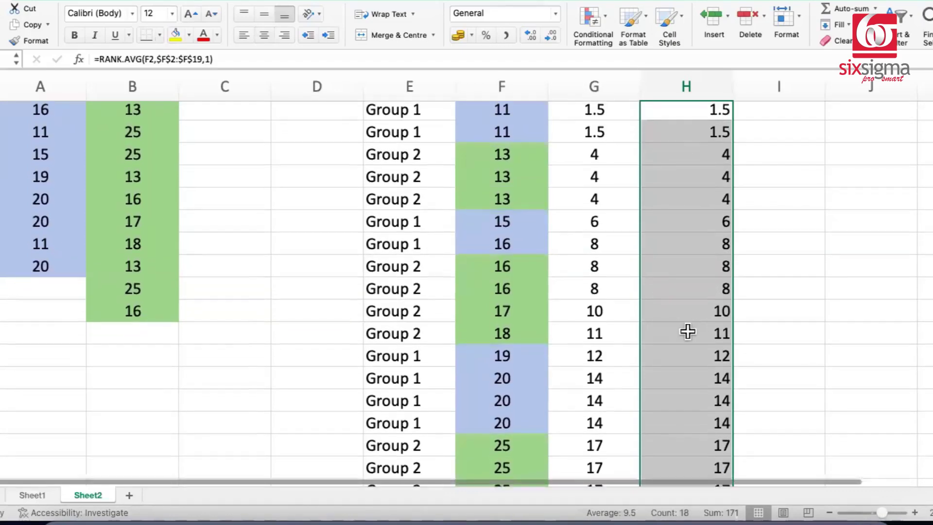
pyautogui.scroll(-1, 678, 340)
pyautogui.scroll(-1, 647, 335)
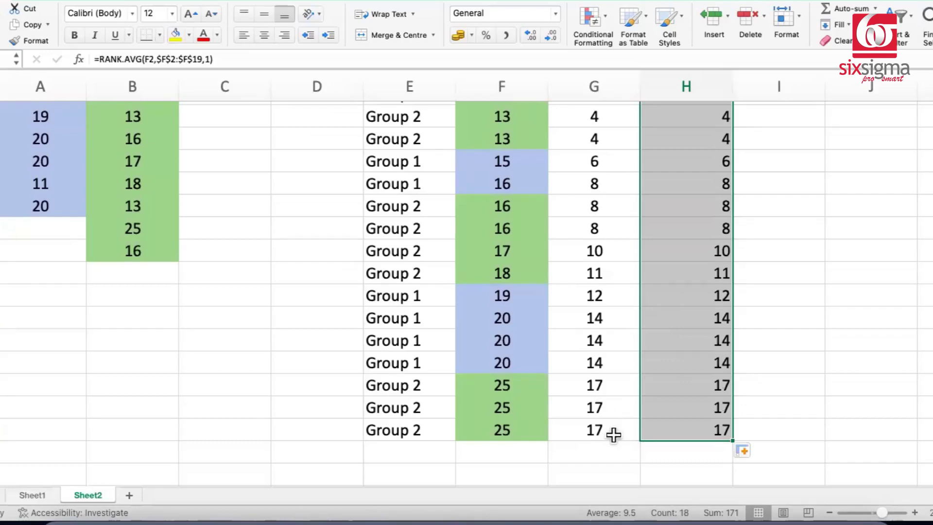
pyautogui.scroll(3, 673, 261)
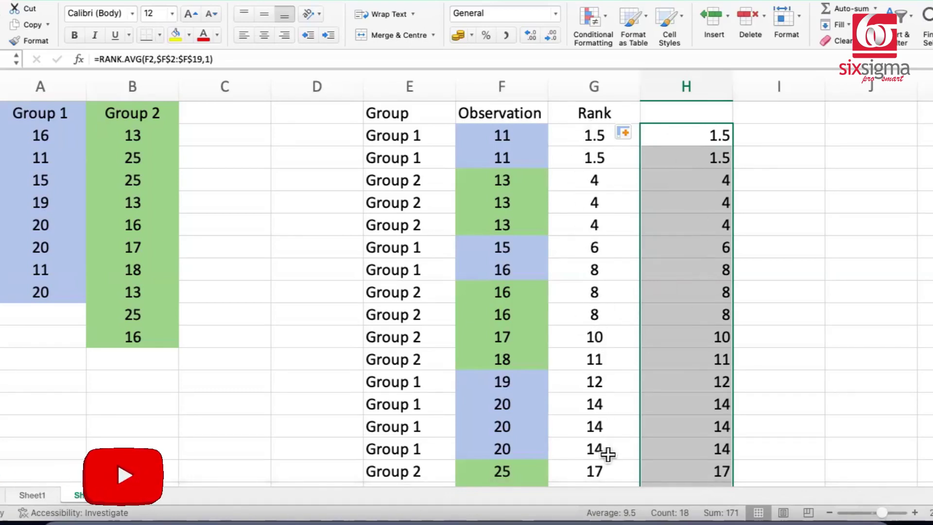
pyautogui.scroll(-1, 607, 454)
pyautogui.scroll(-2, 607, 454)
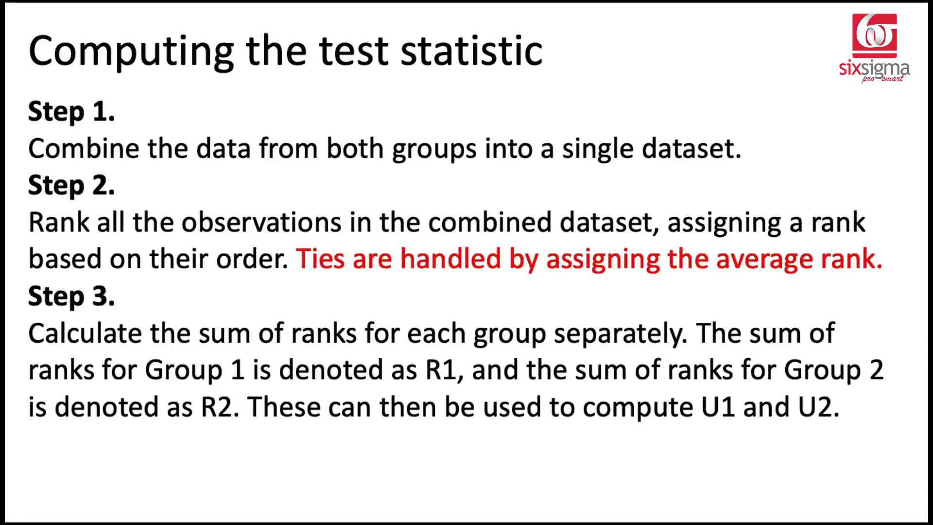
pyautogui.press('Right')
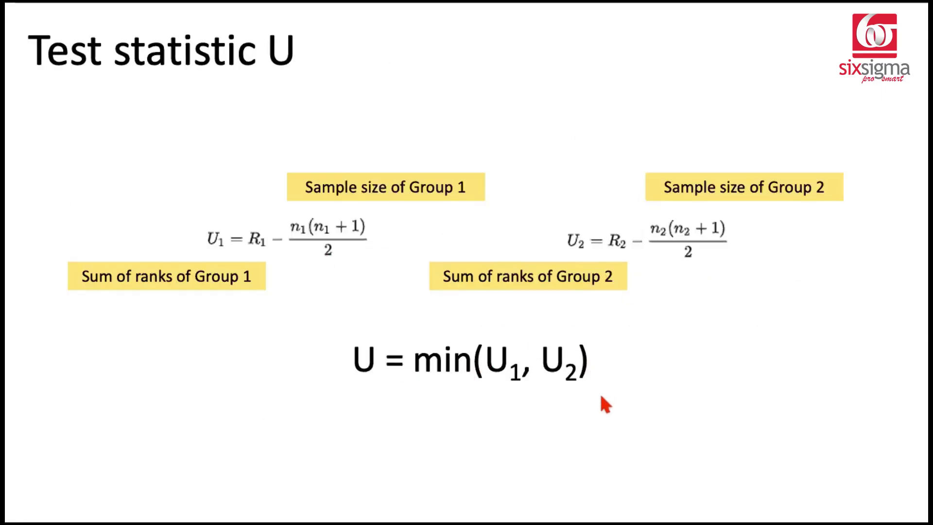
pyautogui.press('Left')
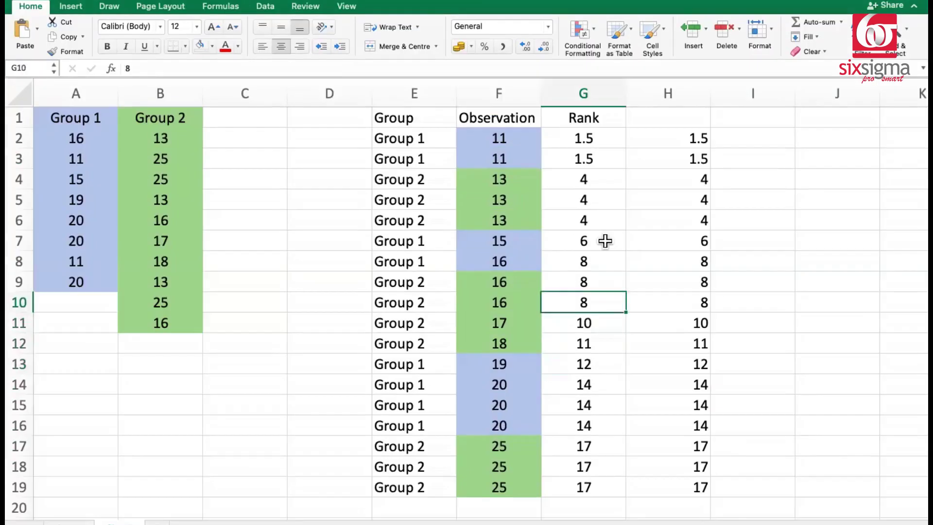
# Examine the manual ranks of Group 1's observations of 11 and 15.
pyautogui.press('Up')
pyautogui.press('Up')
pyautogui.press('Up')
pyautogui.press('Up')
pyautogui.press('Up')
pyautogui.press('Up')
pyautogui.press('Up')
pyautogui.press('Up')
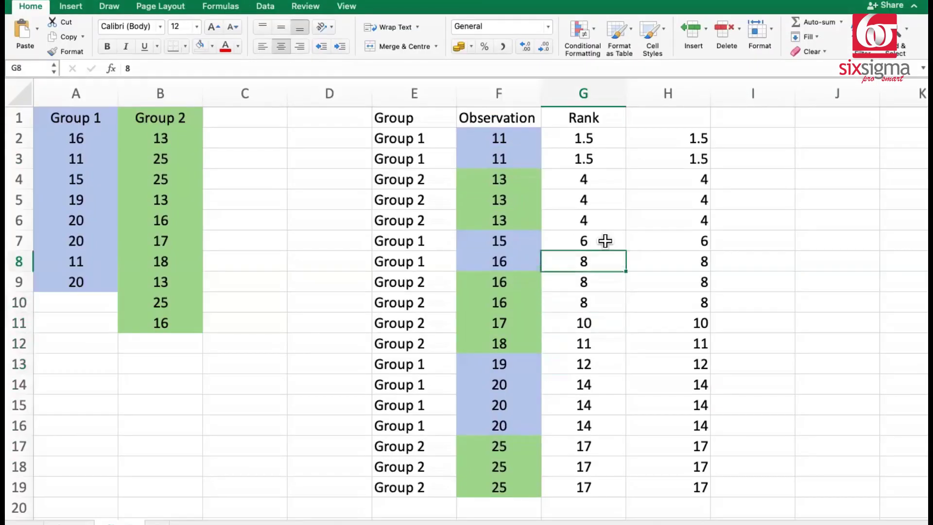
pyautogui.press('Up')
pyautogui.press('Down')
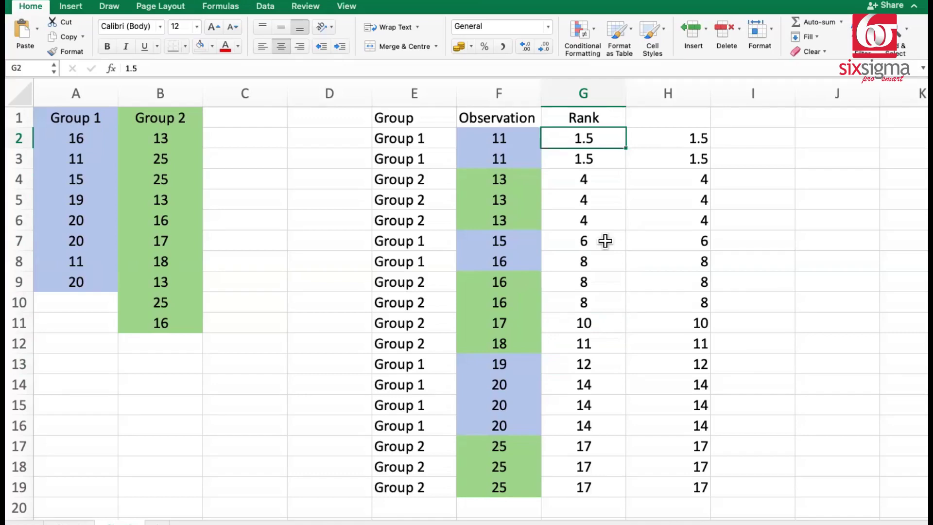
pyautogui.hotkey('shift', 'Down')
pyautogui.press('Down')
pyautogui.press('Down')
pyautogui.press('Down')
pyautogui.press('Down')
pyautogui.press('Down')
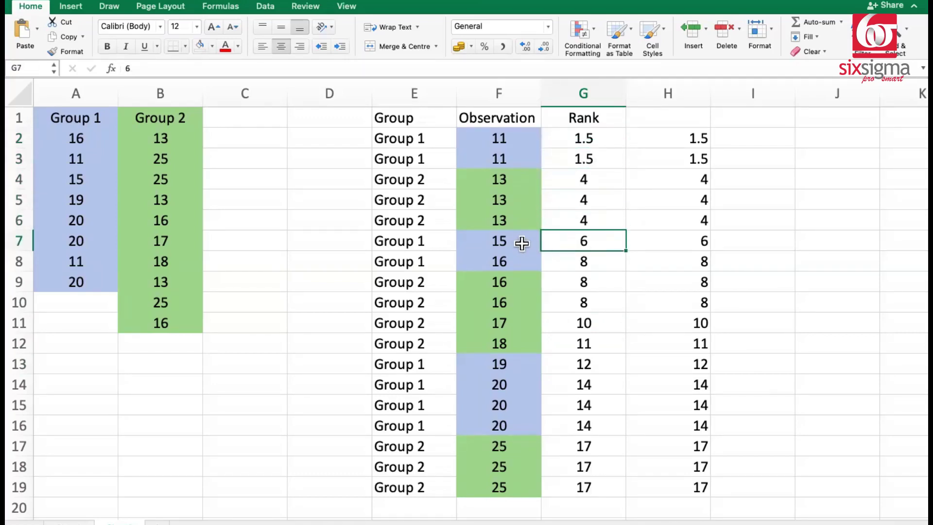
# Examine the ranks of Group 1's observations of 16, 19 and 20, and the rank sum R1 below the data.
pyautogui.click(596, 263)
pyautogui.click(590, 367)
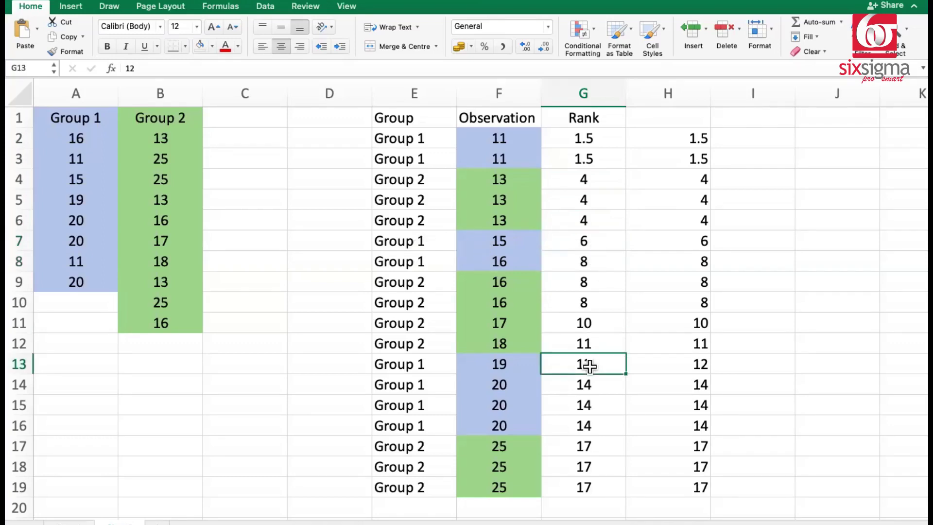
pyautogui.press('Down')
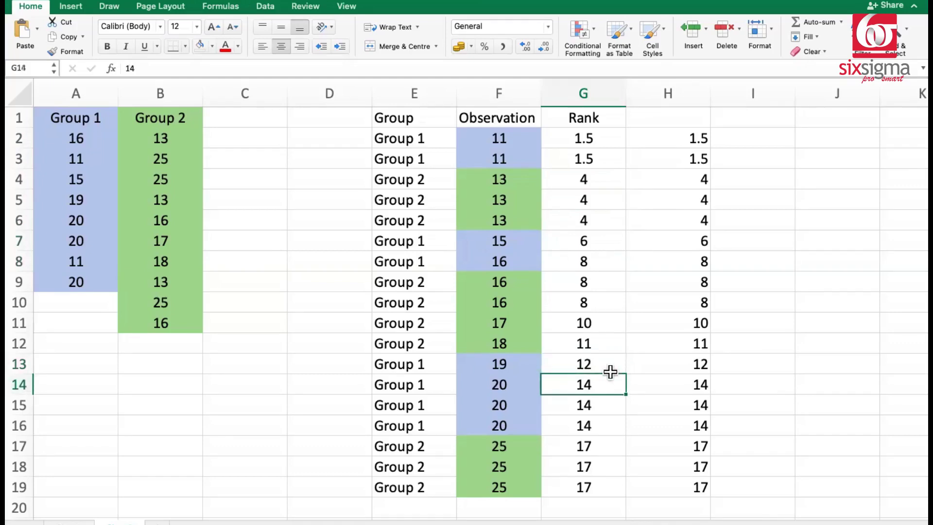
pyautogui.hotkey('shift', 'Down')
pyautogui.hotkey('shift', 'Down')
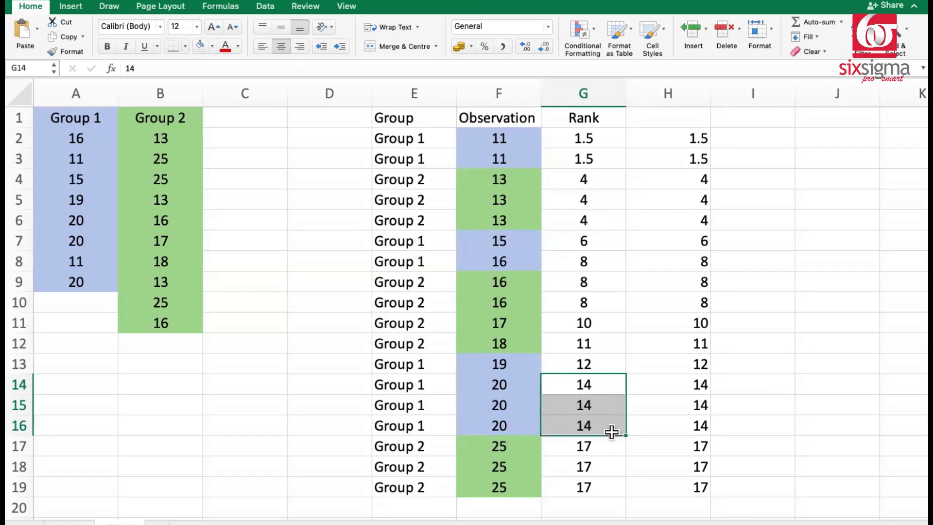
pyautogui.press('Down')
pyautogui.press('Down')
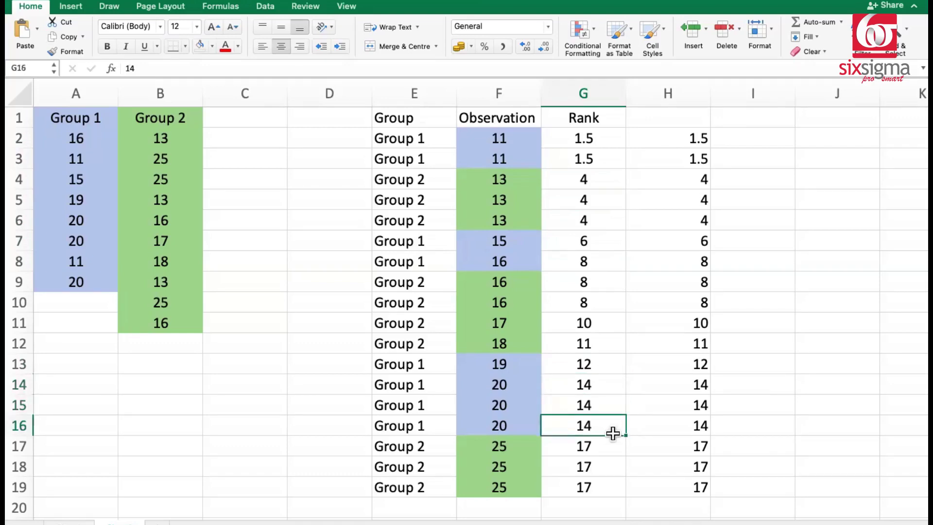
pyautogui.press('Down')
pyautogui.press('Down')
pyautogui.press('Down')
pyautogui.press('Down')
pyautogui.press('Down')
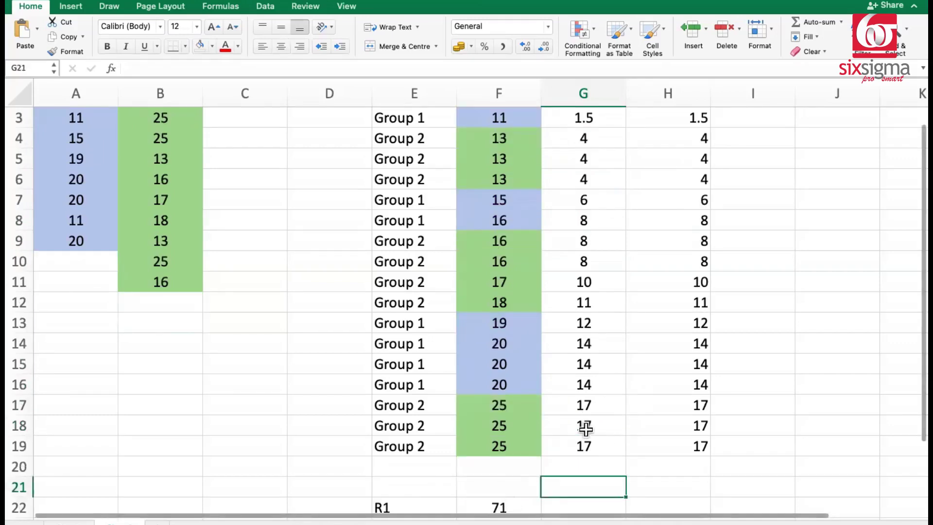
# Examine the ranks of Group 2's observations of 13, 16, 17 and 18.
pyautogui.click(611, 345)
pyautogui.hotkey('ctrl', 'Up')
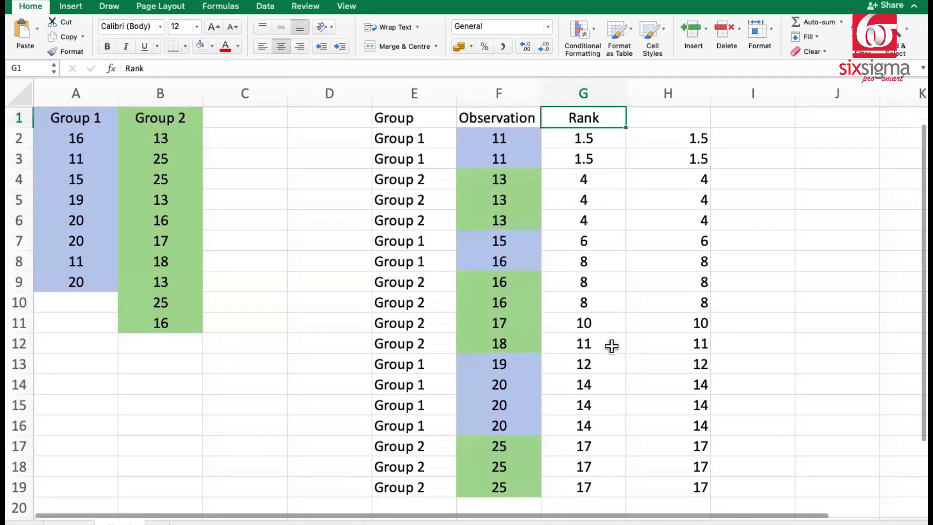
pyautogui.press('Down')
pyautogui.press('Down')
pyautogui.press('Down')
pyautogui.press('Down')
pyautogui.press('Up')
pyautogui.hotkey('shift', 'Down')
pyautogui.hotkey('shift', 'Down')
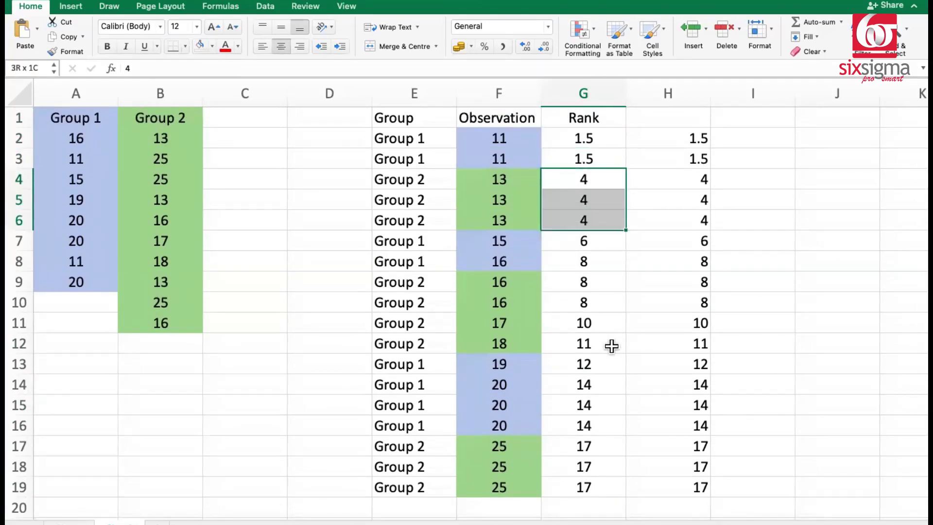
pyautogui.press('Down')
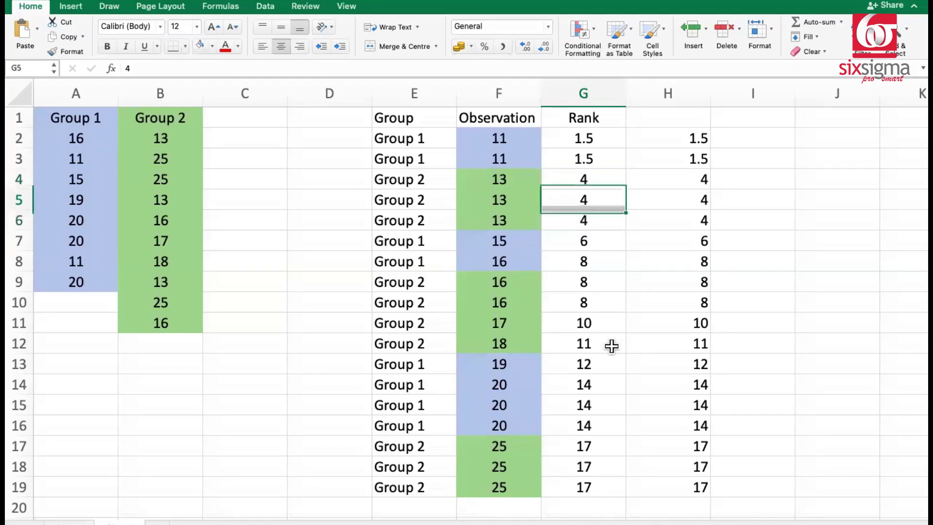
pyautogui.press('Down')
pyautogui.press('Down')
pyautogui.press('Down')
pyautogui.press('Down')
pyautogui.press('Down')
pyautogui.press('Up')
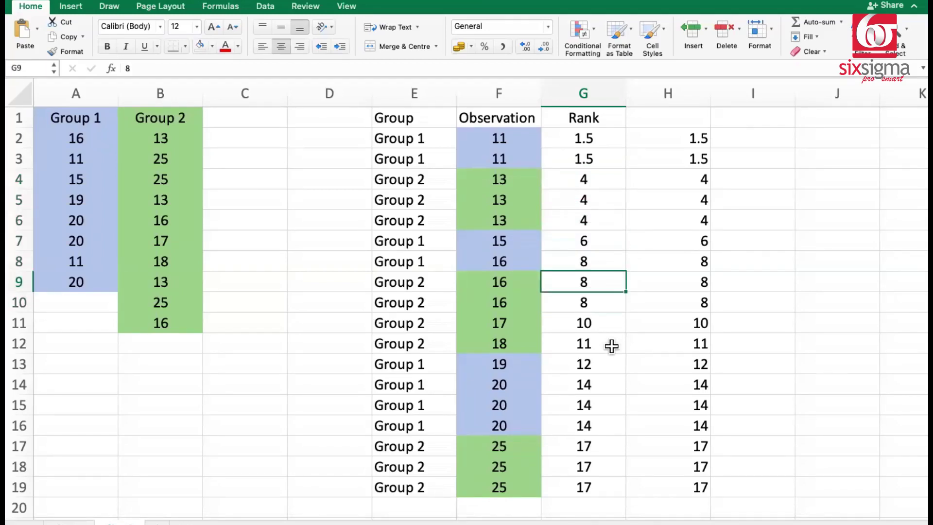
pyautogui.hotkey('shift', 'Down')
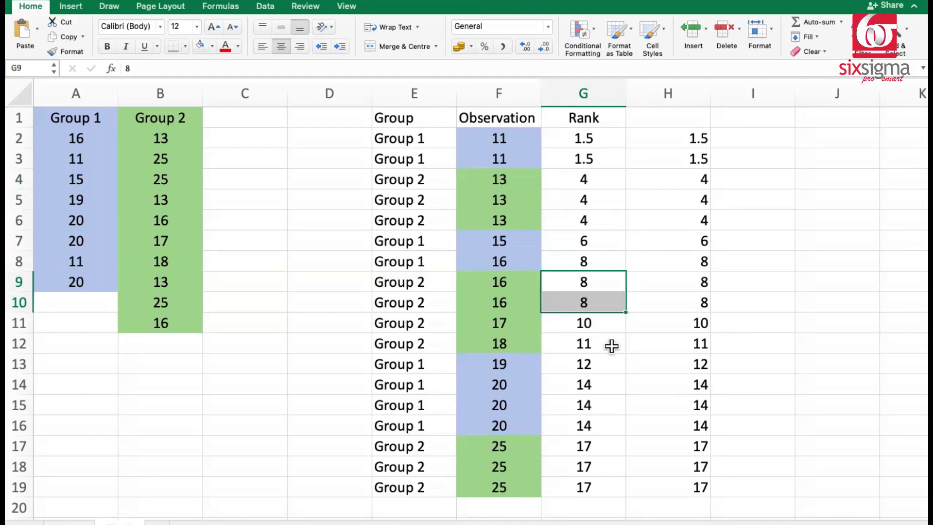
pyautogui.press('Down')
pyautogui.press('Down')
pyautogui.press('Down')
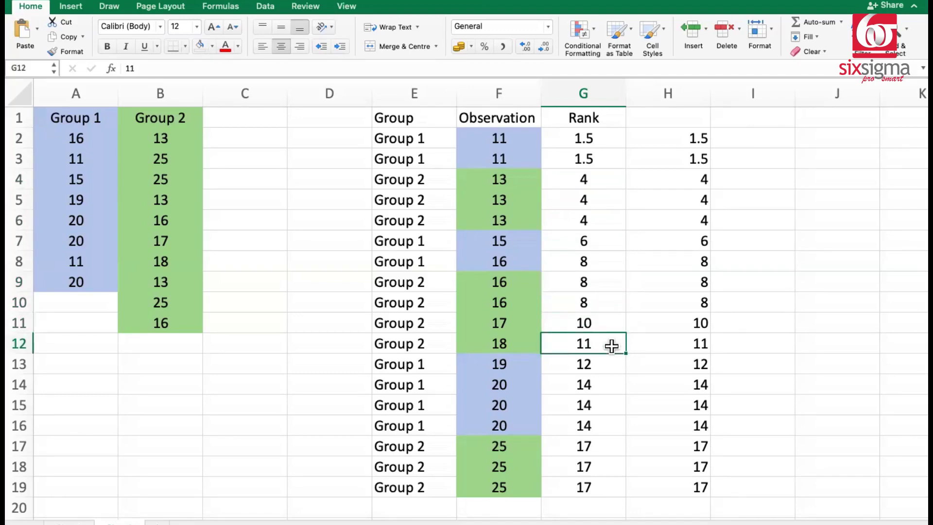
# Examine the ranks of Group 2's three observations of 25 and the rank sum R2 below the data.
pyautogui.press('Down')
pyautogui.press('Down')
pyautogui.press('Down')
pyautogui.press('Down')
pyautogui.press('Down')
pyautogui.hotkey('shift', 'Down')
pyautogui.hotkey('shift', 'Down')
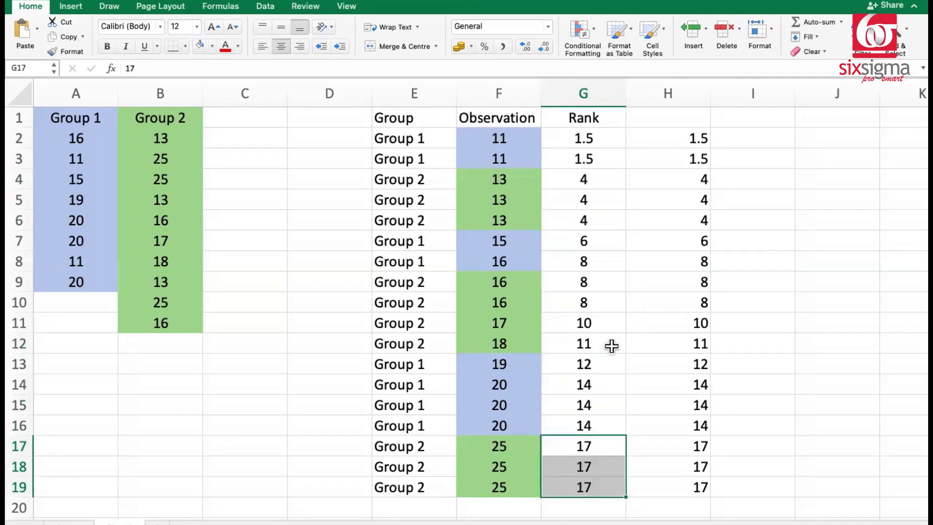
pyautogui.press('Down')
pyautogui.press('Down')
pyautogui.press('Down')
pyautogui.press('Down')
pyautogui.press('Down')
pyautogui.press('Down')
pyautogui.press('Down')
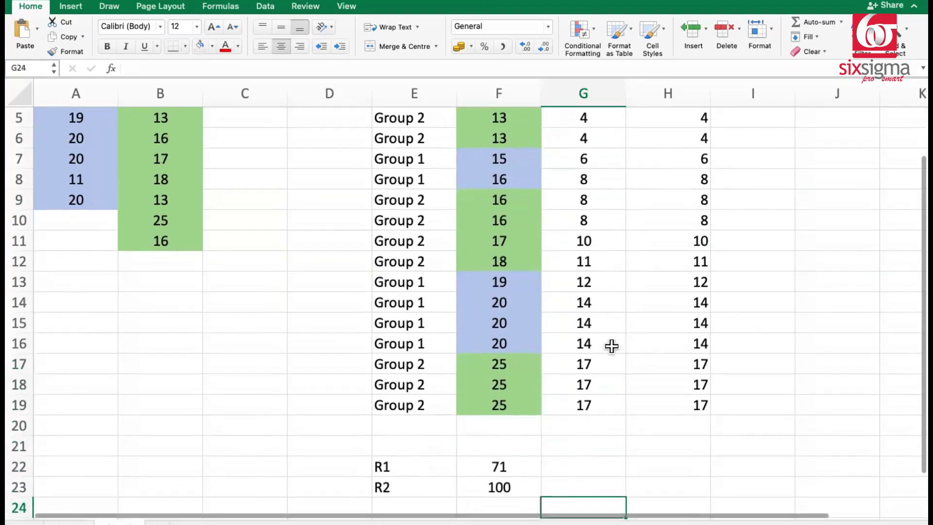
pyautogui.press('Left')
pyautogui.press('Up')
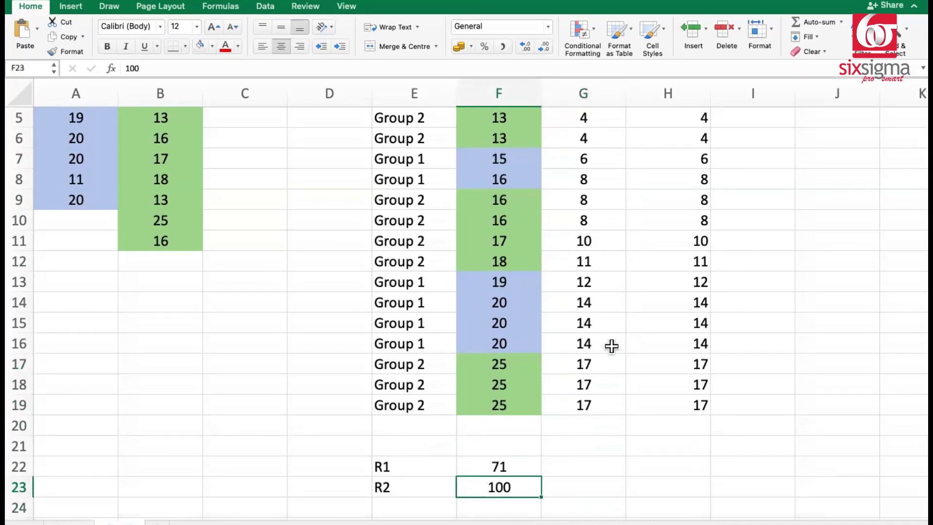
# Examine the U1 and U2 rows below the rank sums R1 and R2.
pyautogui.press('Down')
pyautogui.press('Down')
pyautogui.press('Down')
pyautogui.press('Down')
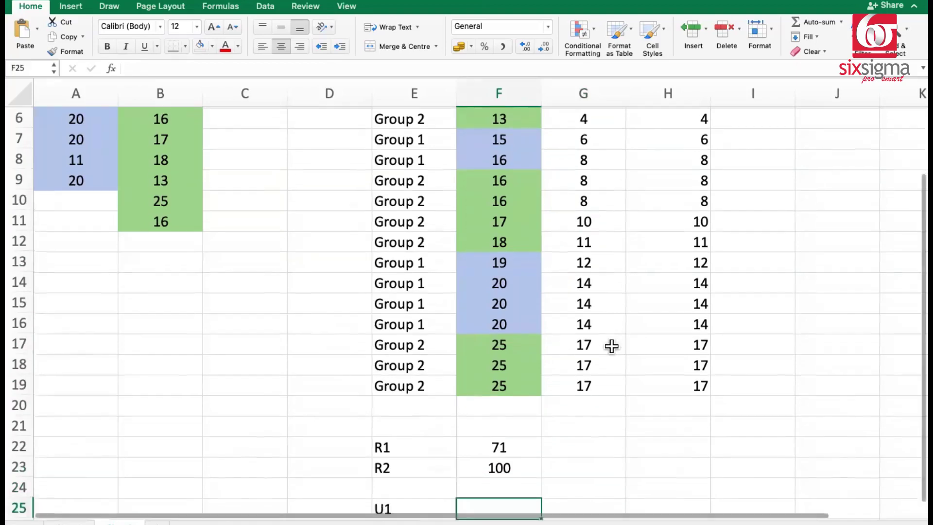
pyautogui.press('Up')
pyautogui.press('Up')
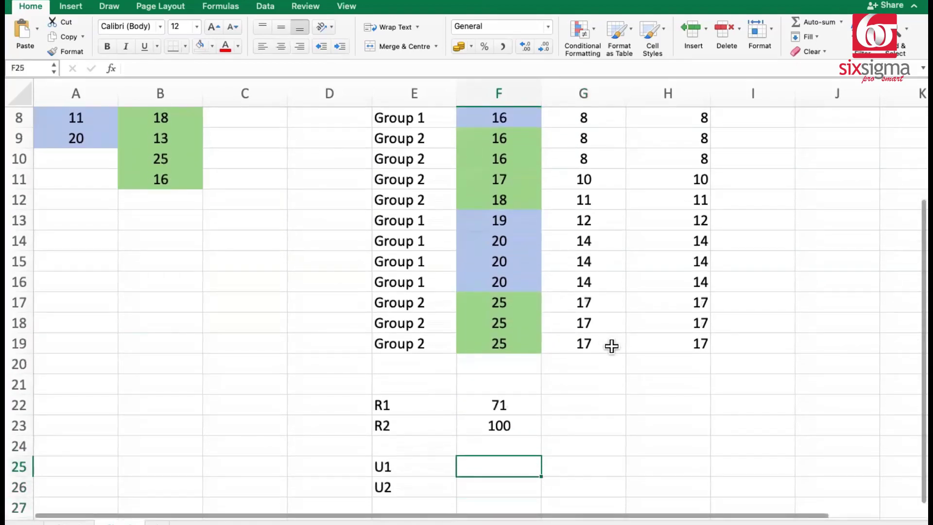
pyautogui.press('Left')
pyautogui.press('Down')
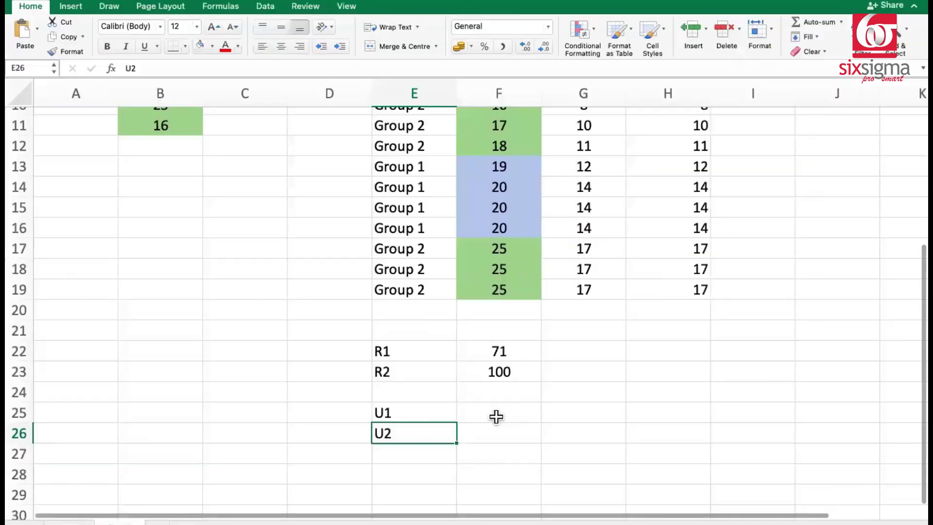
# Calculate U1 in F25 with the formula =F22 - (8*9/2), subtracting Group 1's term from R1.
pyautogui.click(514, 412)
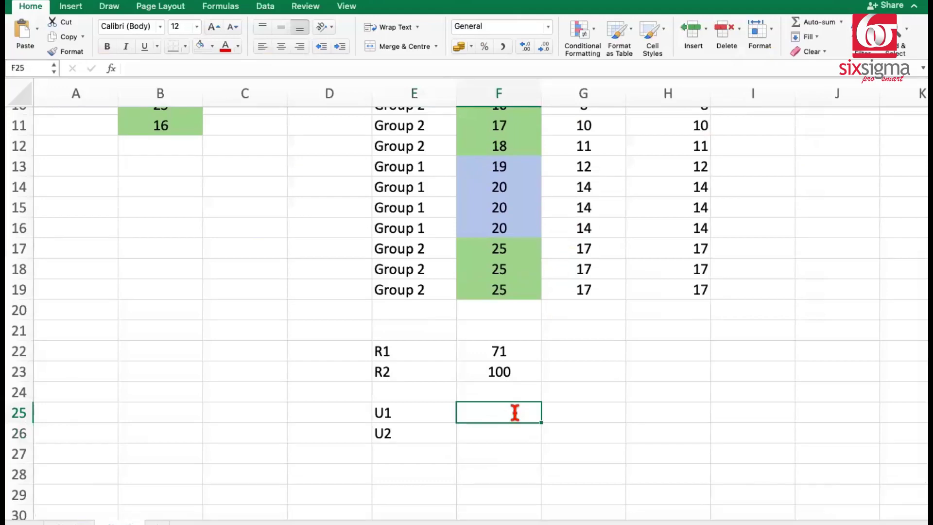
pyautogui.write('=')
pyautogui.click(497, 350)
pyautogui.write('- ')
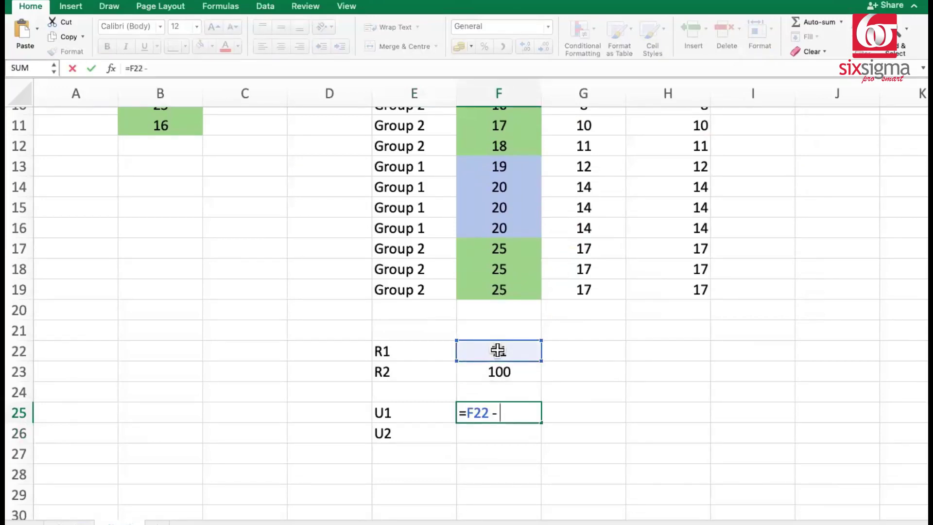
pyautogui.write('(8*9/2')
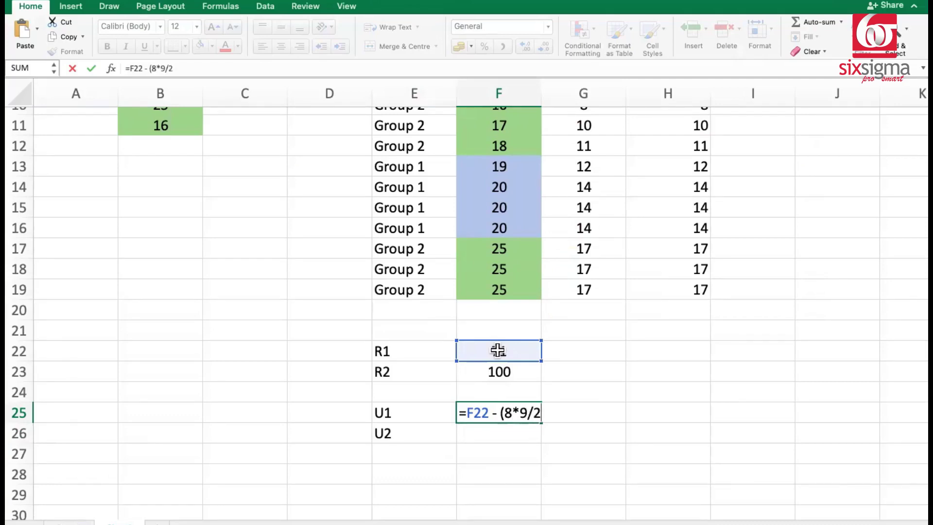
pyautogui.write(')')
pyautogui.press('Return')
pyautogui.click(506, 414)
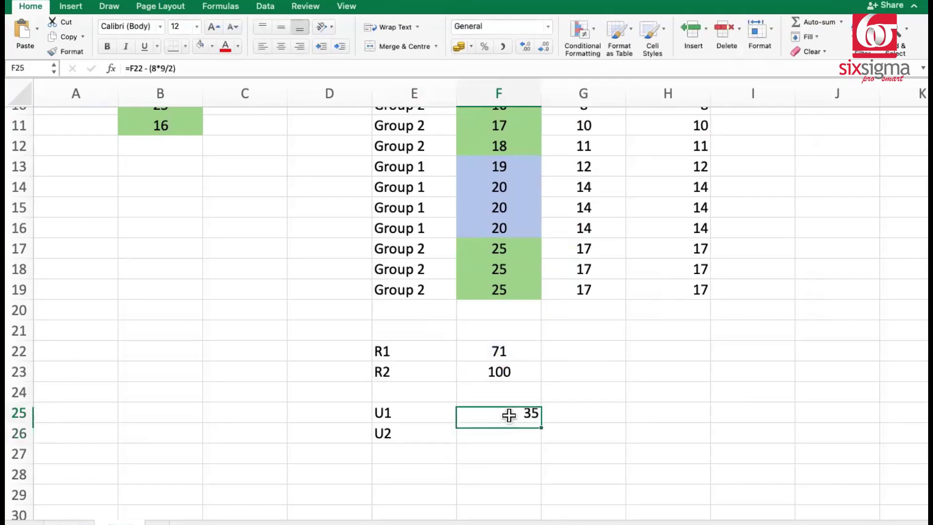
# Calculate U2 in F26 with the formula =100 - (10*11/2), subtracting Group 2's term from R2.
pyautogui.click(514, 435)
pyautogui.doubleClick(503, 433)
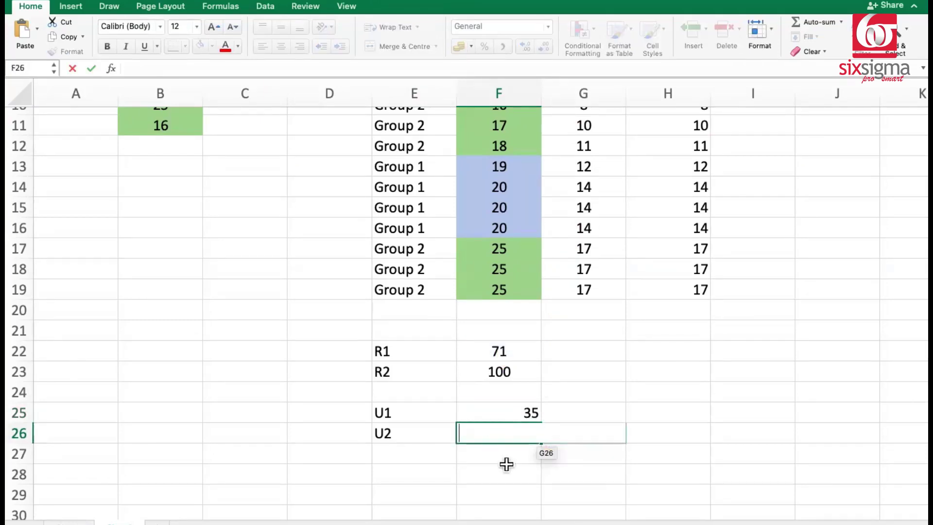
pyautogui.write('=1')
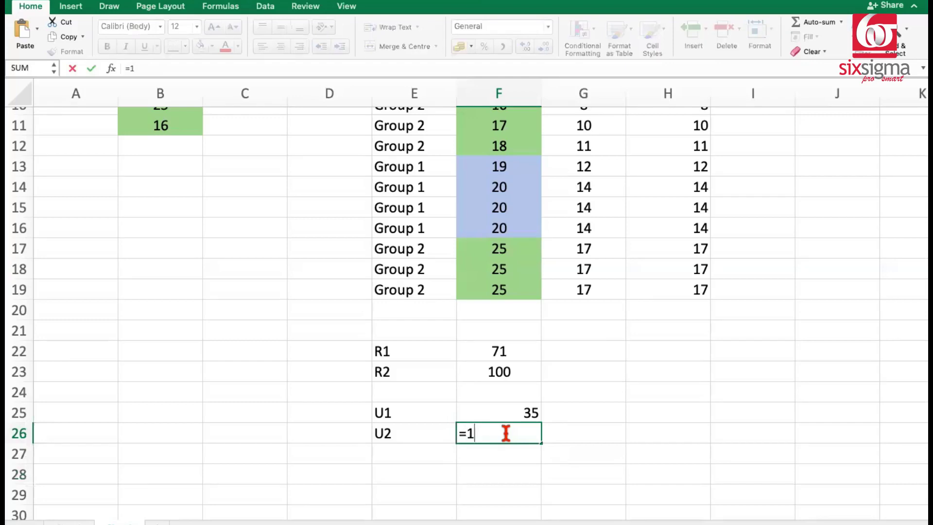
pyautogui.write('00 -')
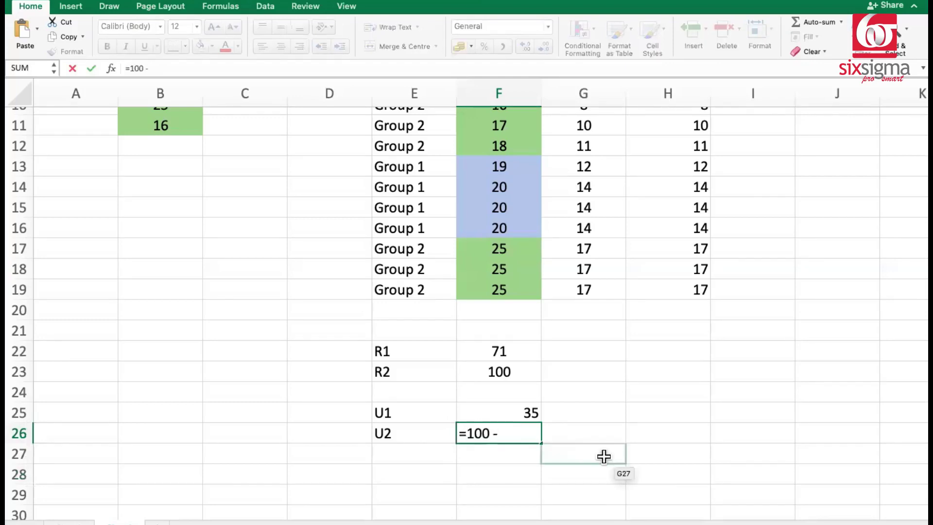
pyautogui.write(' (10*11/2)')
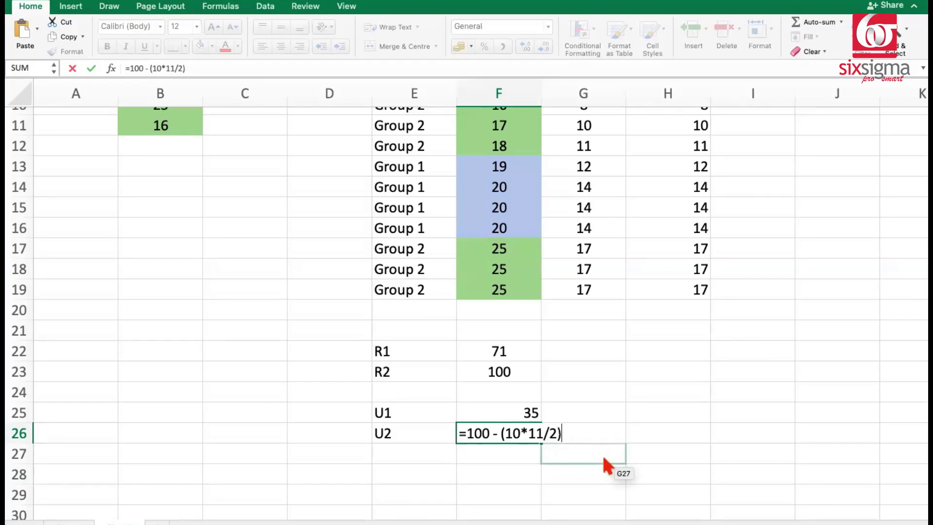
pyautogui.press('Return')
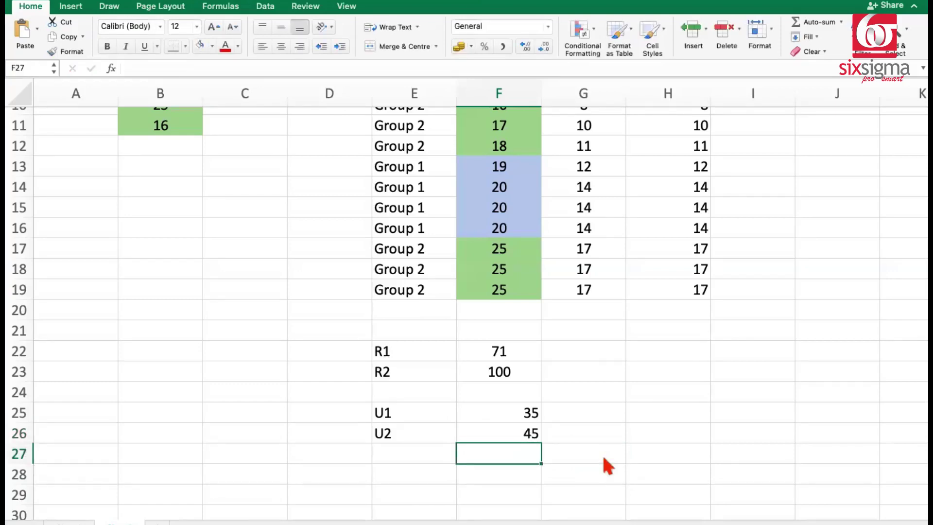
# Compare U1 and U2, label E27 as U, and enter the smaller value, 35, in F27.
pyautogui.click(517, 434)
pyautogui.click(518, 408)
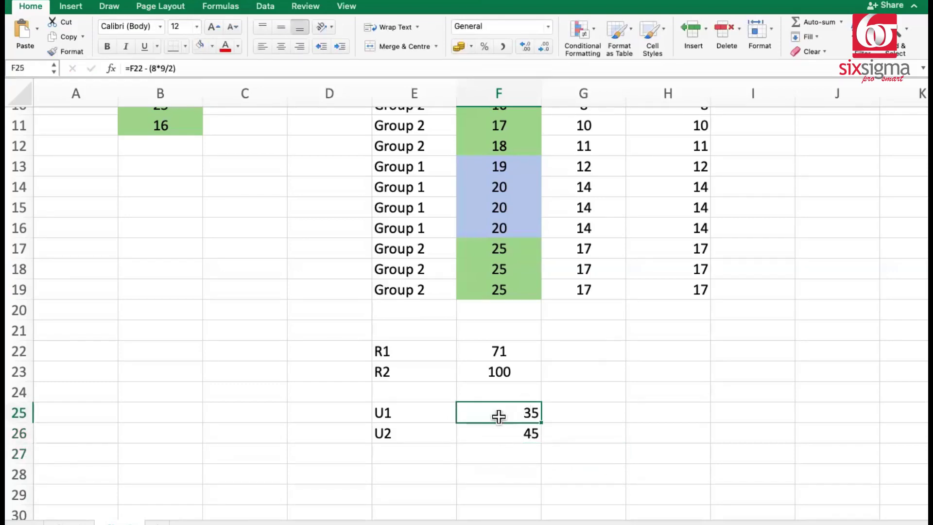
pyautogui.click(422, 456)
pyautogui.write('U')
pyautogui.press('Tab')
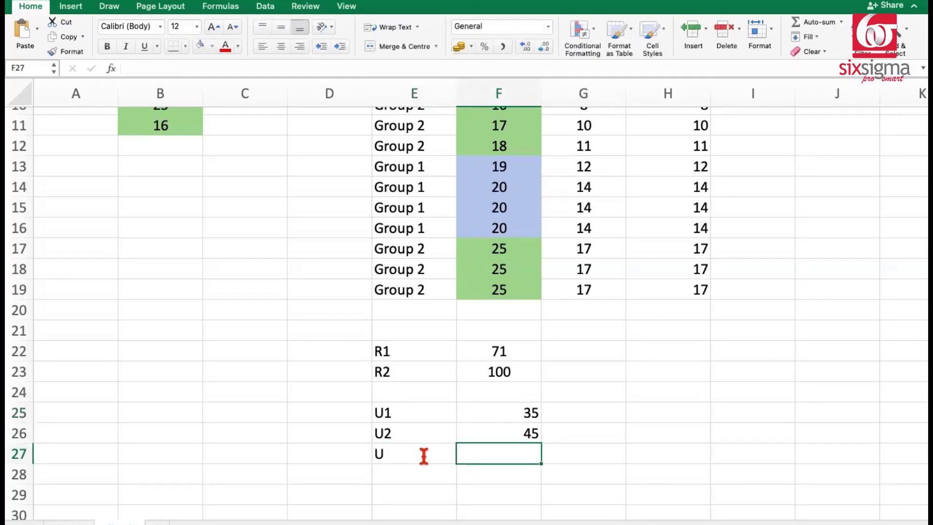
pyautogui.write('35')
pyautogui.press('Return')
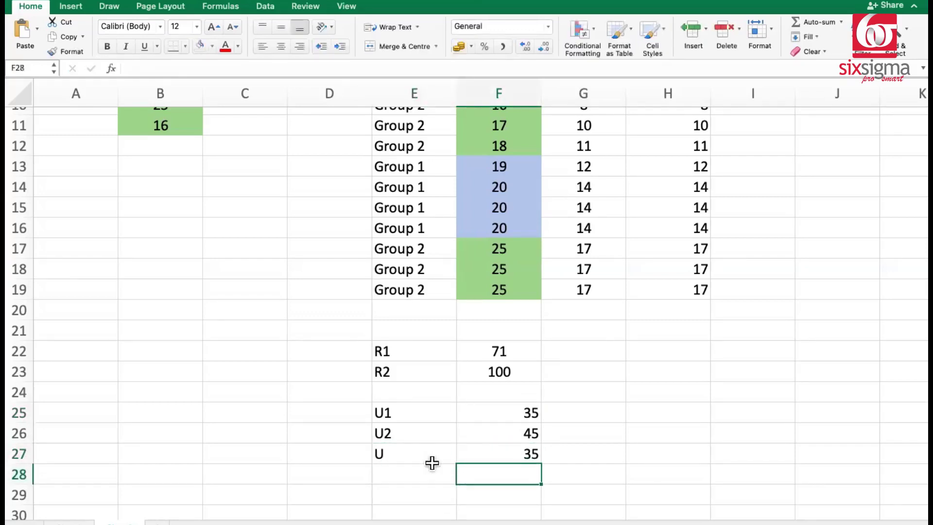
pyautogui.click(471, 457)
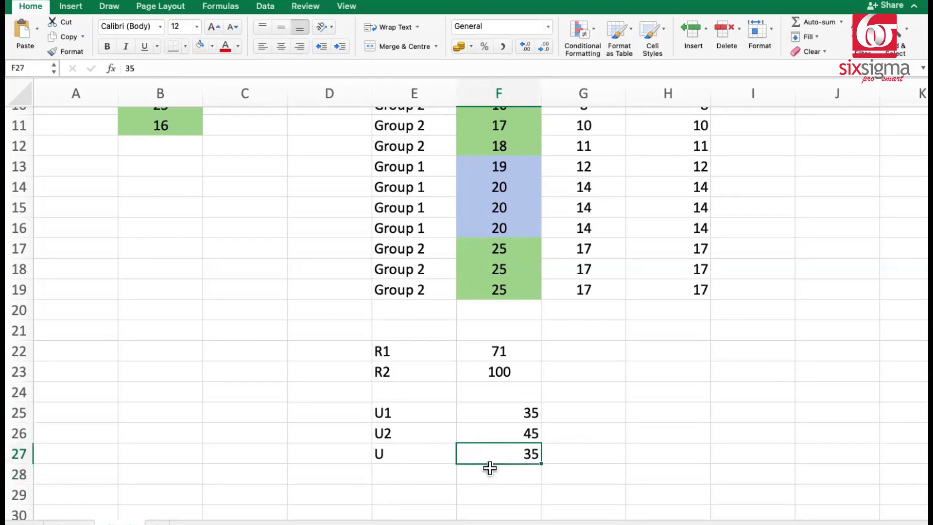